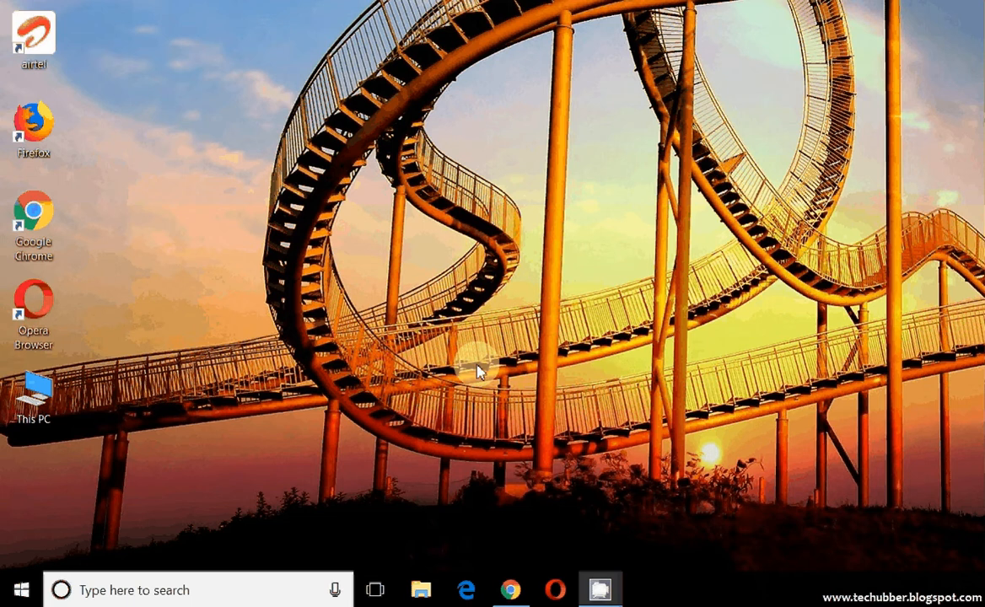
- Open This PC and look into the Drivers folder on the LENOVO (D:) drive
double_click(49, 391)
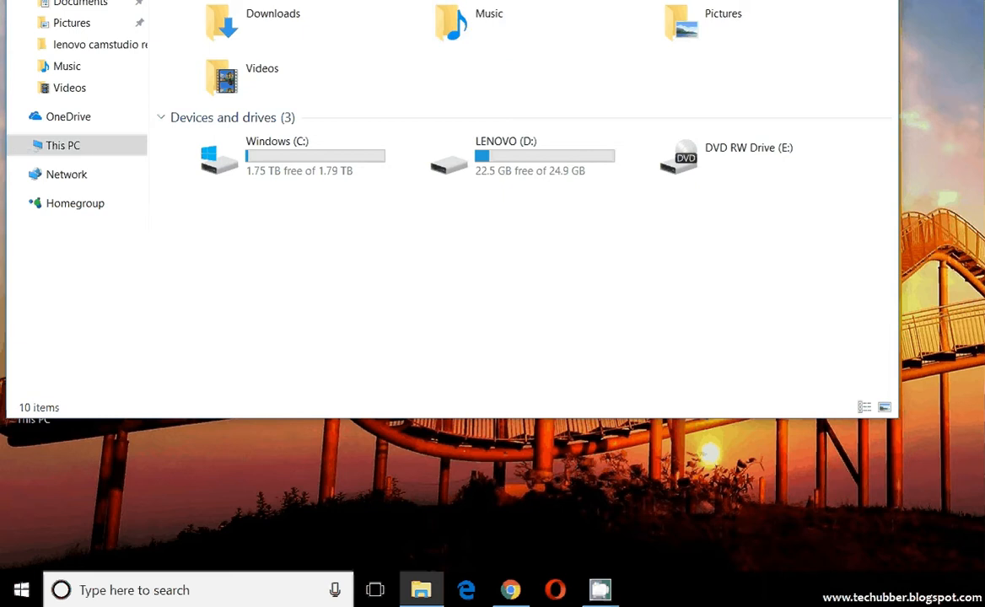
drag(524, 0, 537, 31)
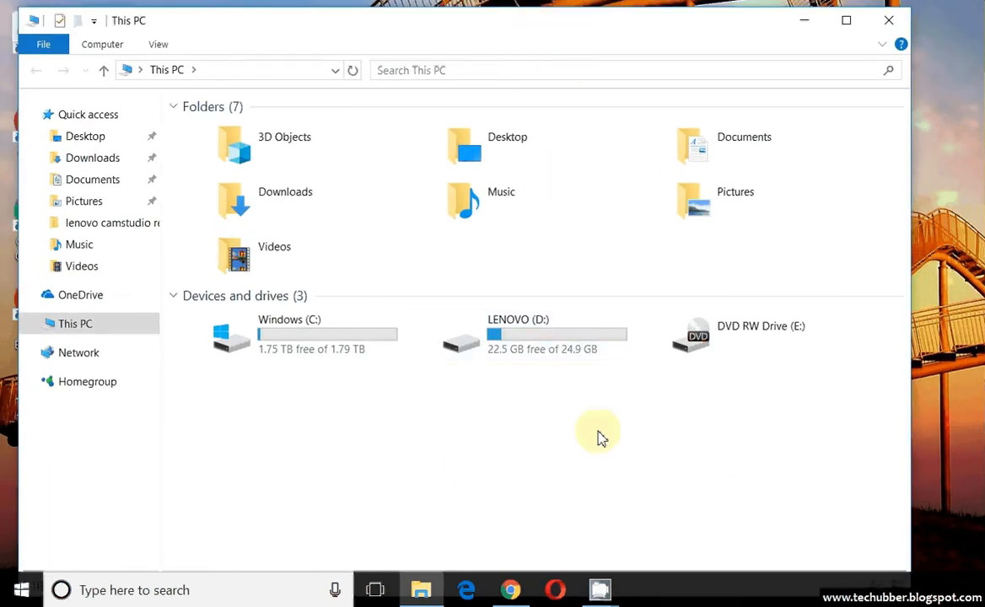
mouse_move(539, 363)
double_click(513, 347)
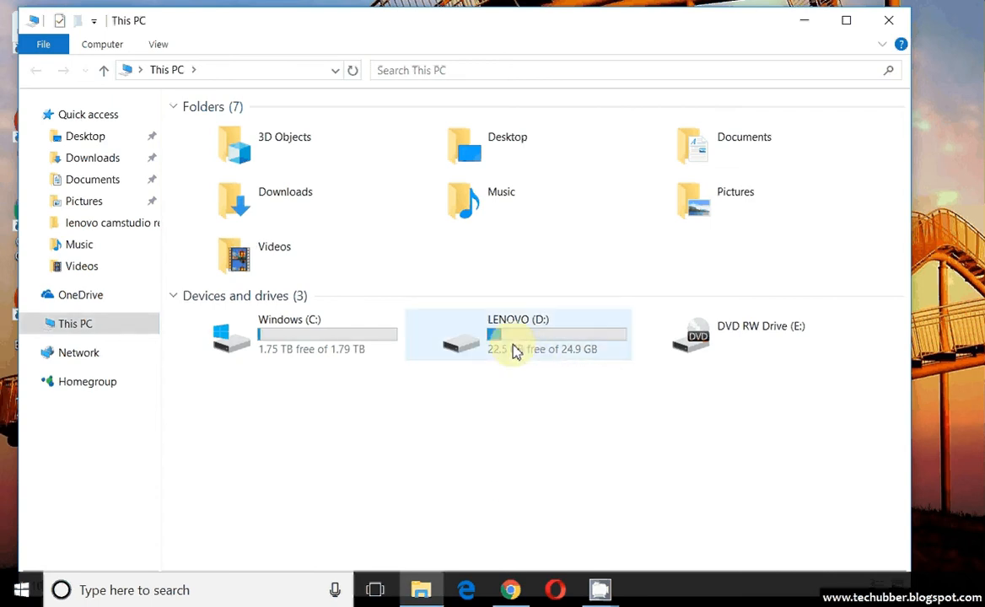
double_click(224, 144)
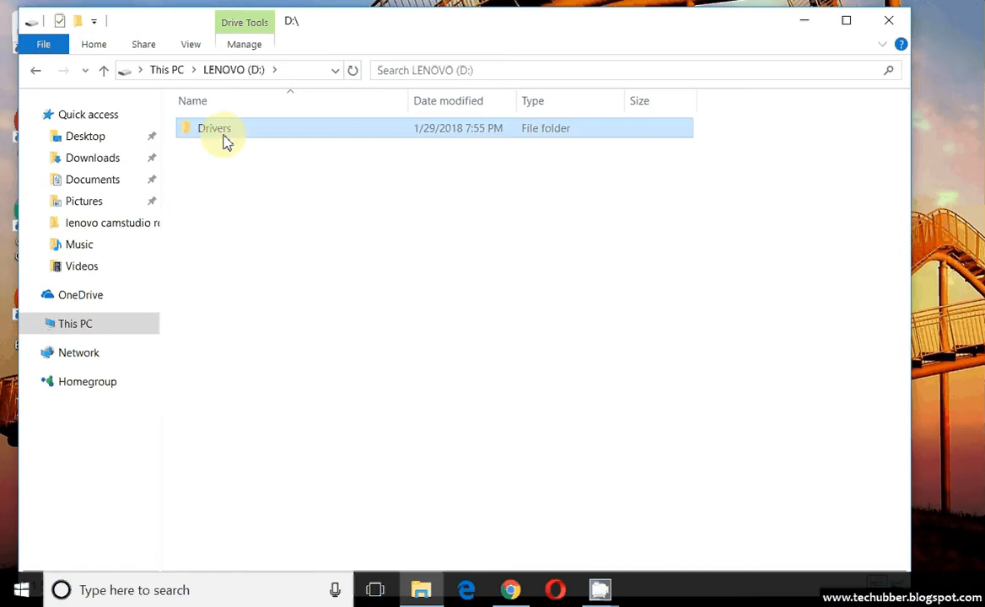
- Return to the This PC overview and check the free space of the LENOVO (D:) and Windows (C:) drives
click(190, 73)
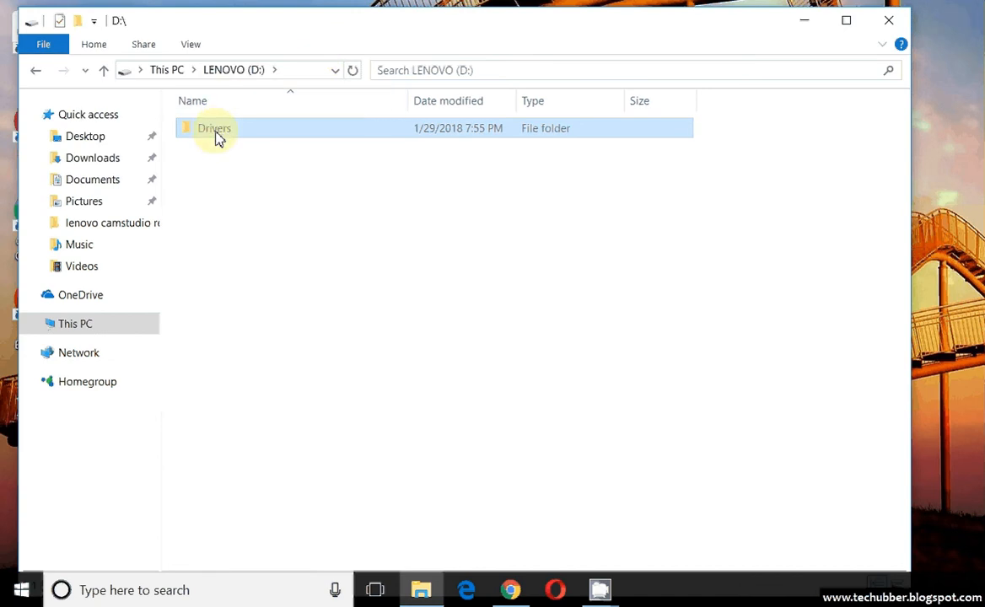
click(172, 73)
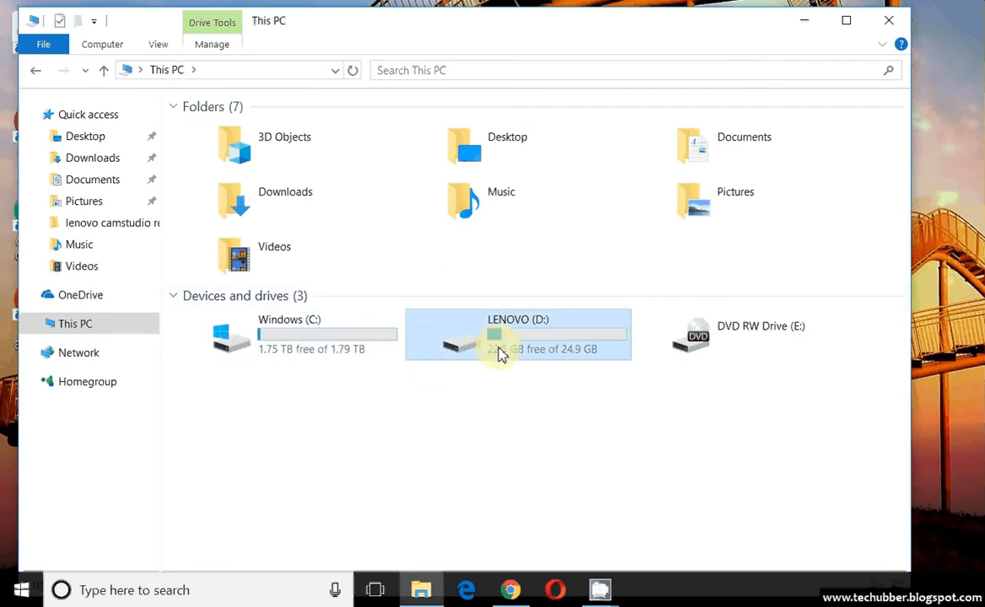
mouse_move(555, 354)
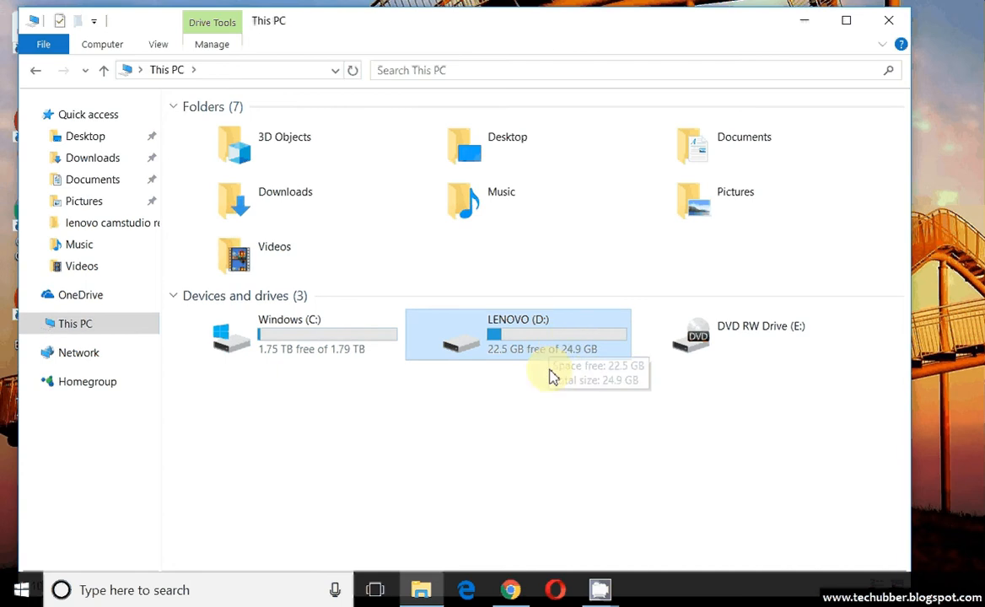
mouse_move(352, 364)
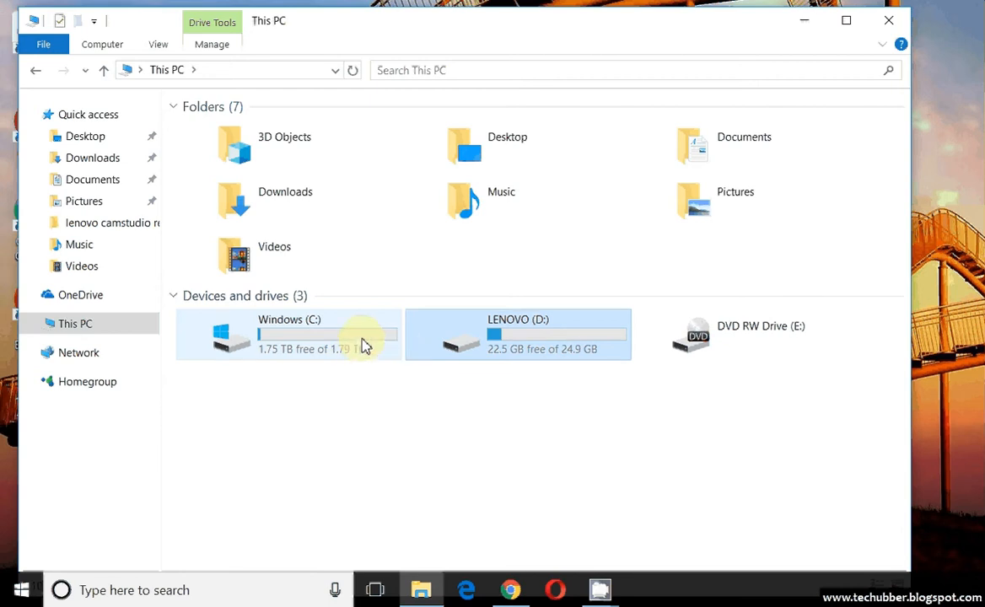
mouse_move(364, 347)
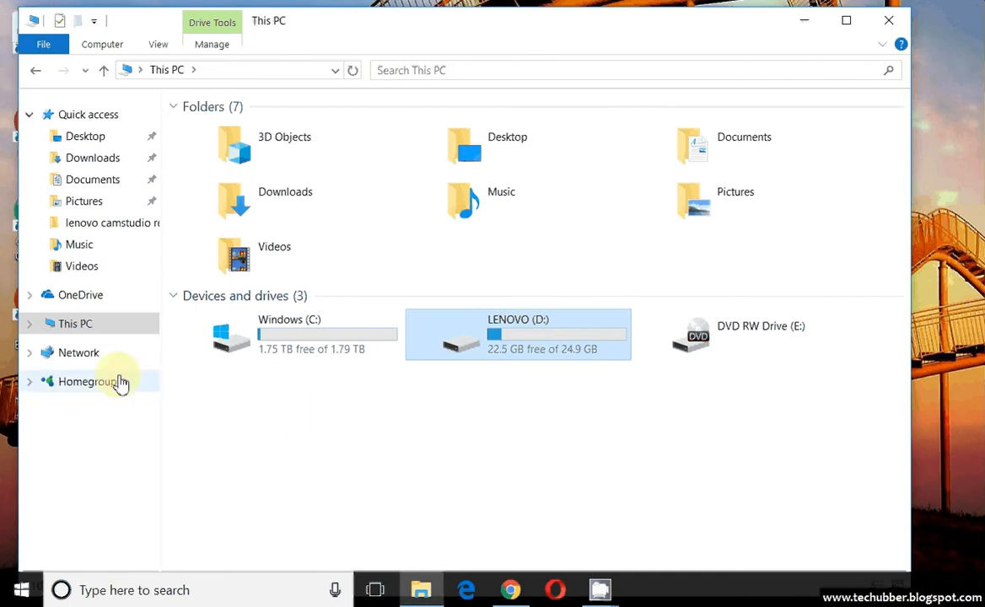
right_click(74, 328)
click(531, 505)
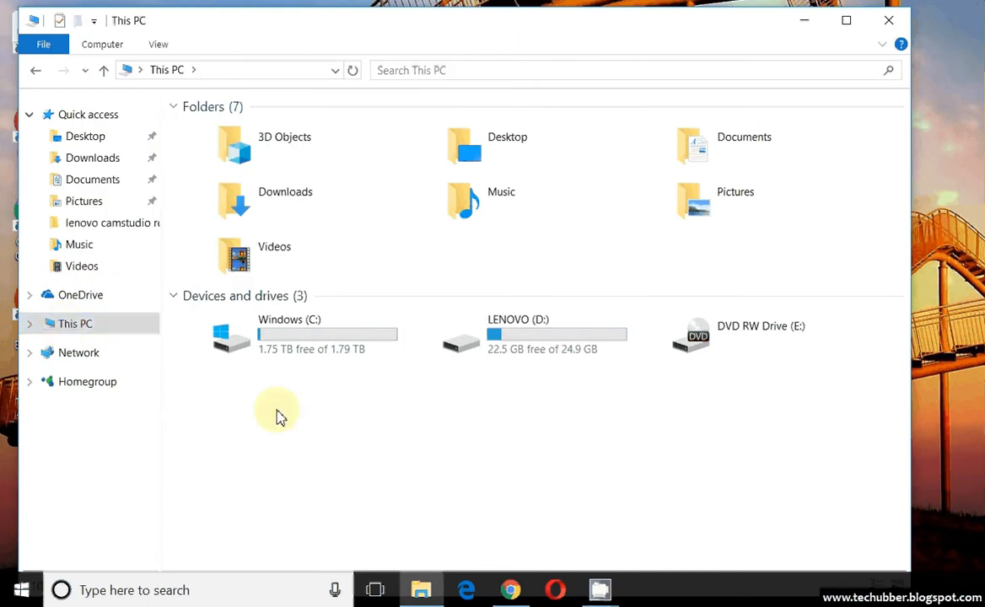
drag(497, 38, 576, 5)
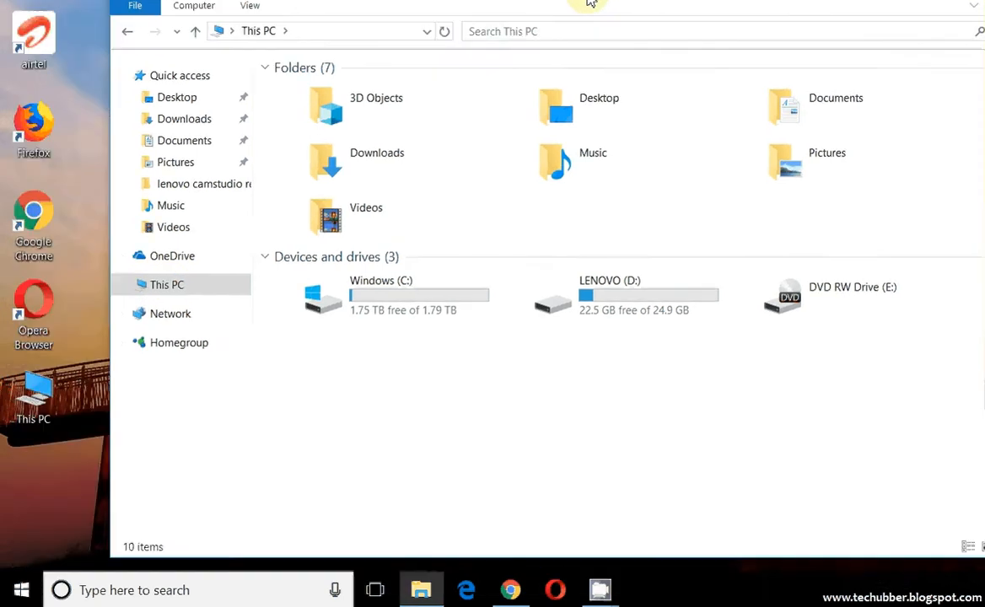
right_click(171, 286)
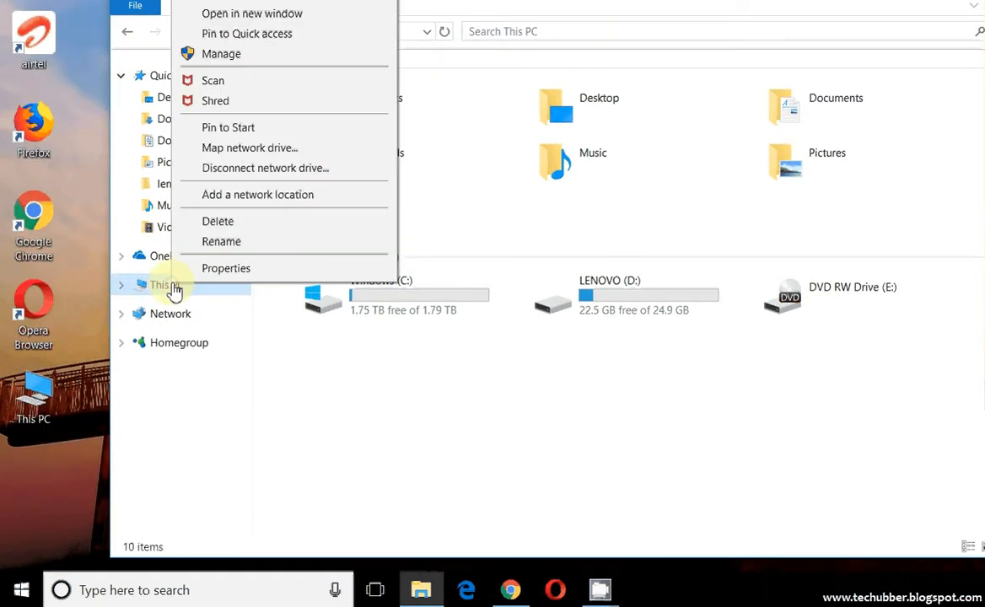
click(31, 409)
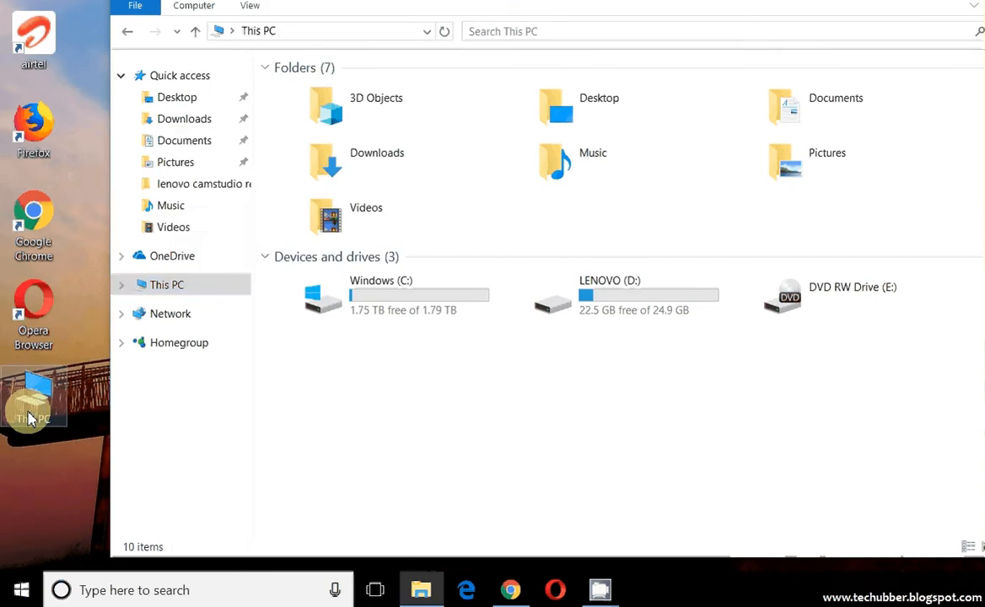
right_click(32, 409)
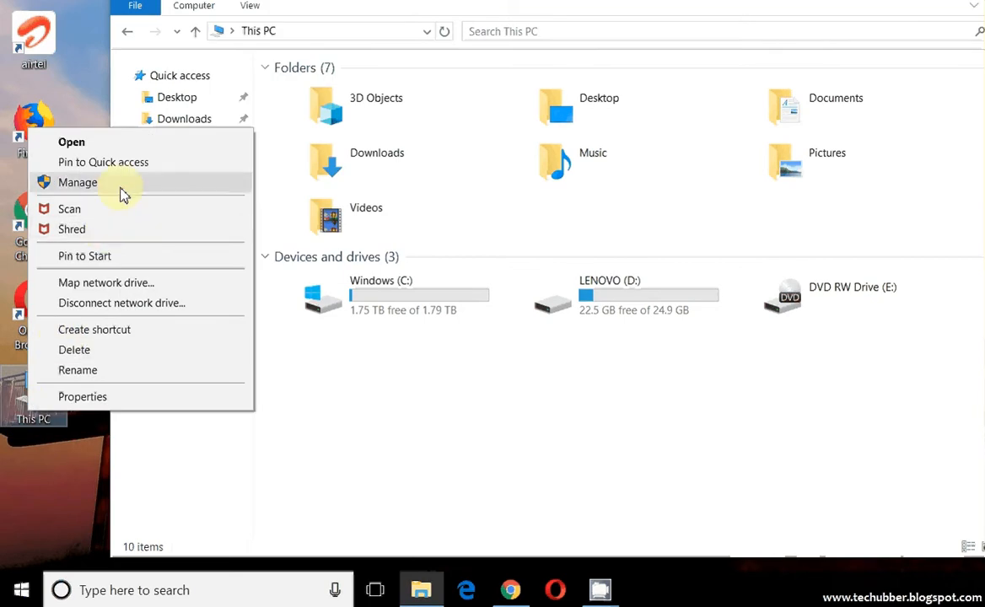
click(634, 401)
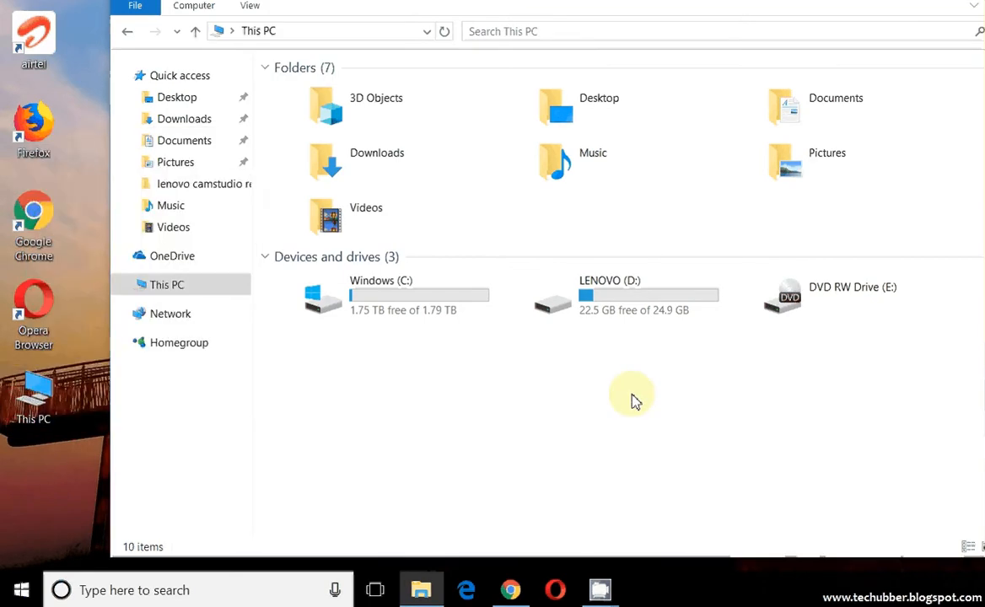
- Search Windows for "disk manage"
key(super)
text(disk)
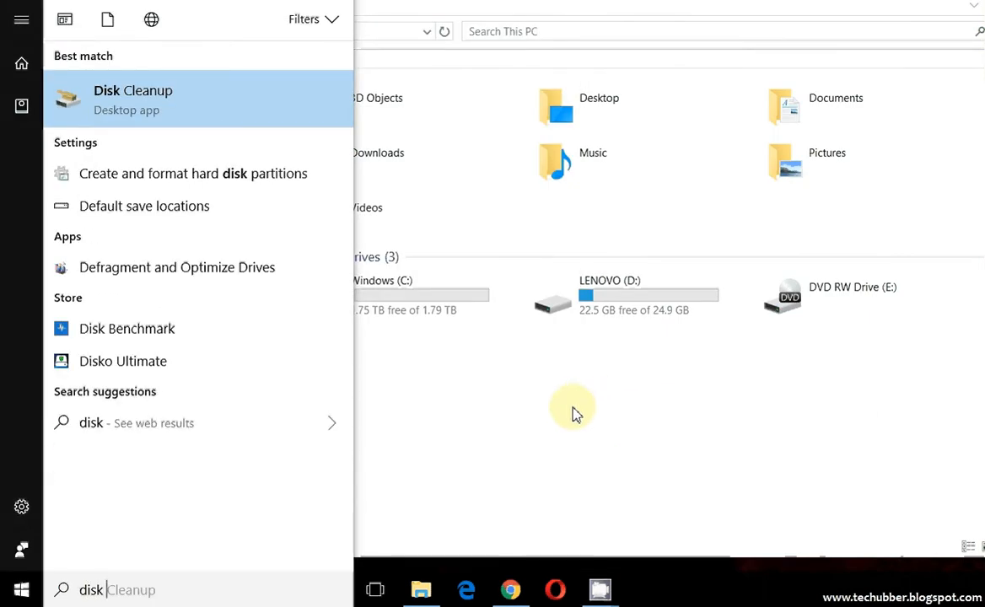
text( ma)
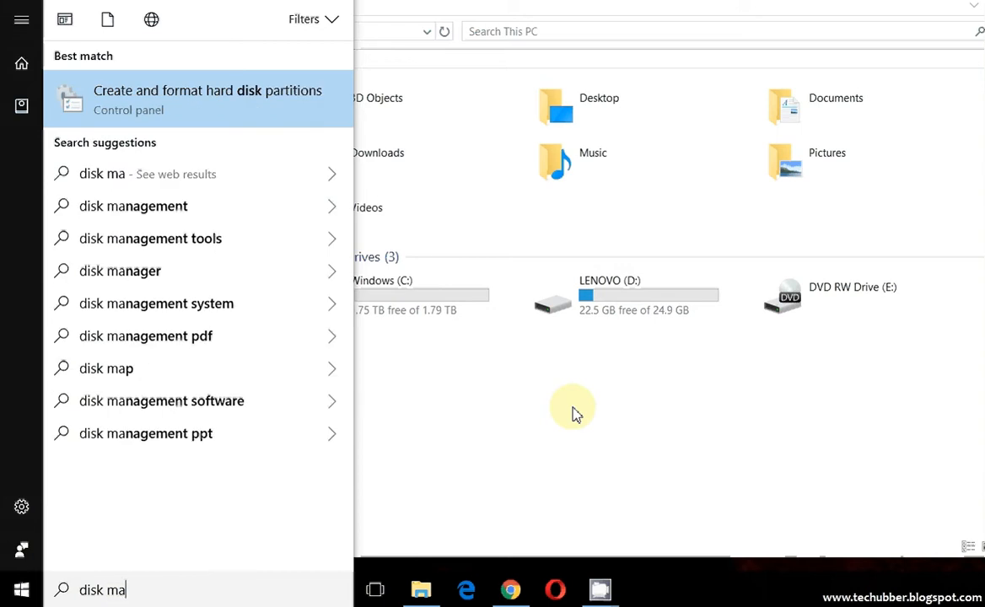
text(nage)
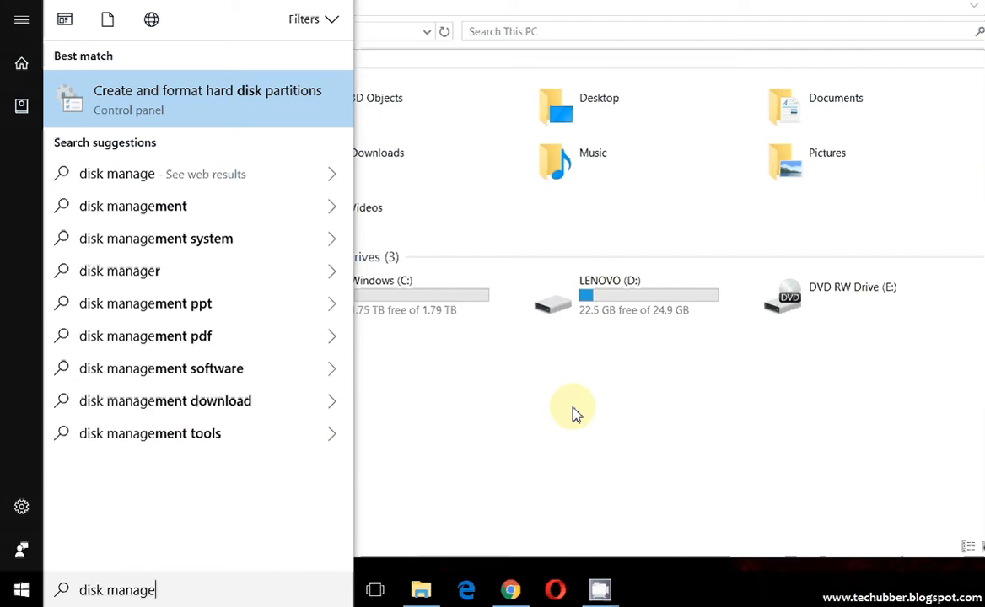
- Replace the search text with "man", open Computer Management from the results and dismiss its window
key(BackSpace)
key(BackSpace)
key(BackSpace)
key(BackSpace)
key(BackSpace)
key(BackSpace)
key(BackSpace)
key(BackSpace)
key(BackSpace)
key(BackSpace)
key(BackSpace)
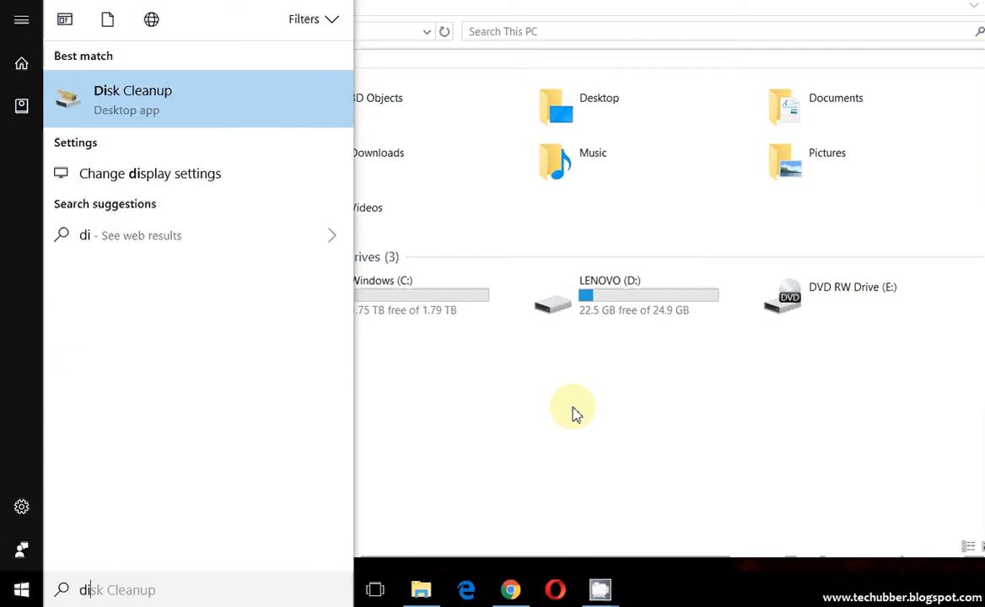
text(man)
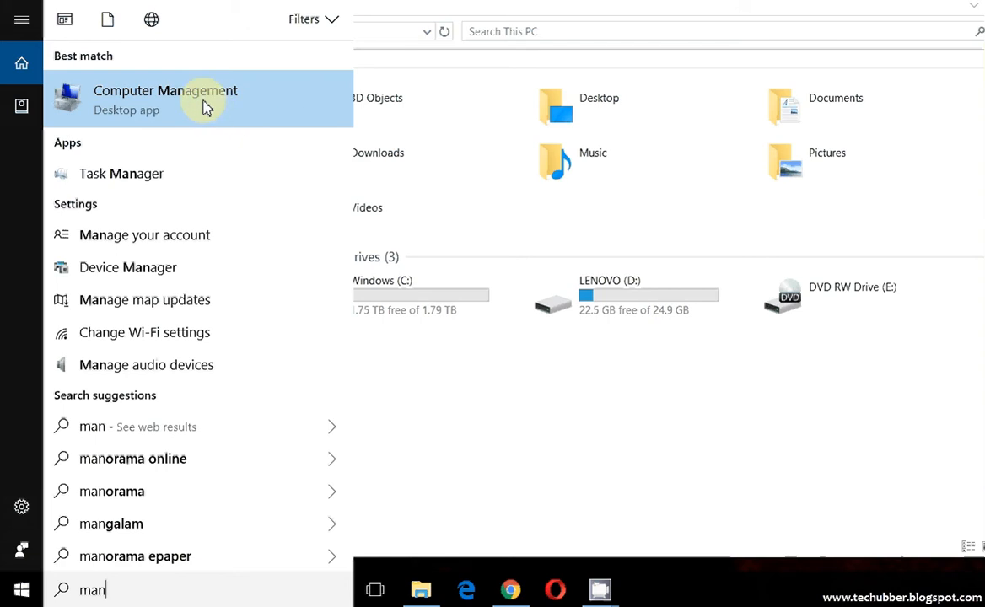
click(205, 105)
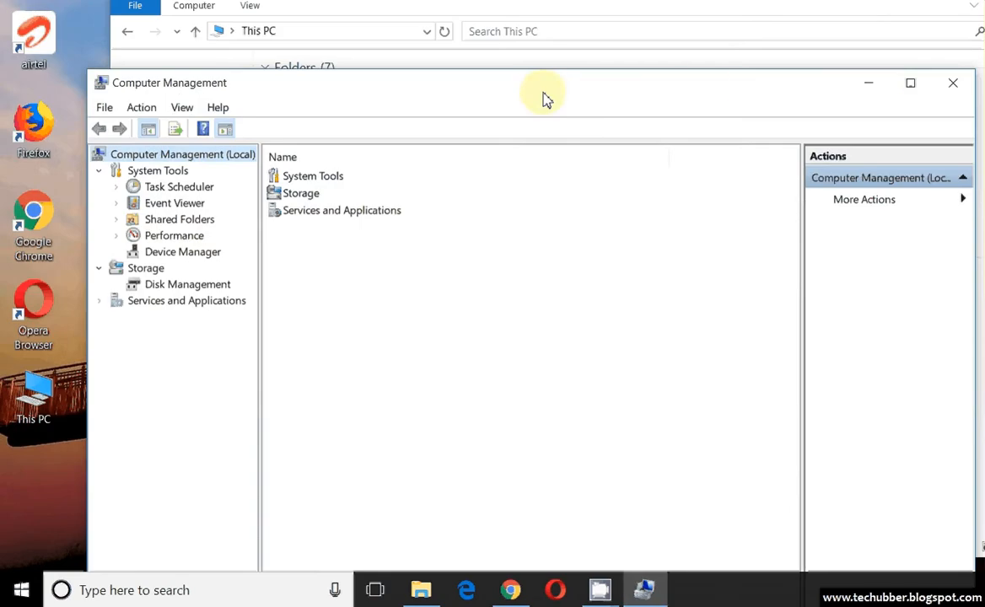
click(869, 84)
- Open Computer Management through the Manage command of This PC, bring its window fully into view and widen it
right_click(169, 289)
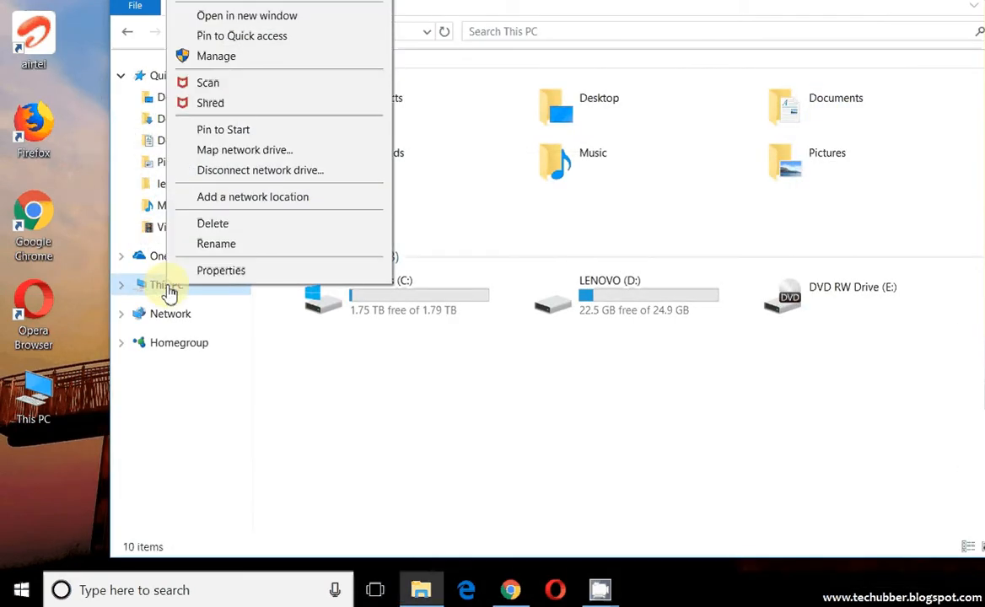
click(211, 55)
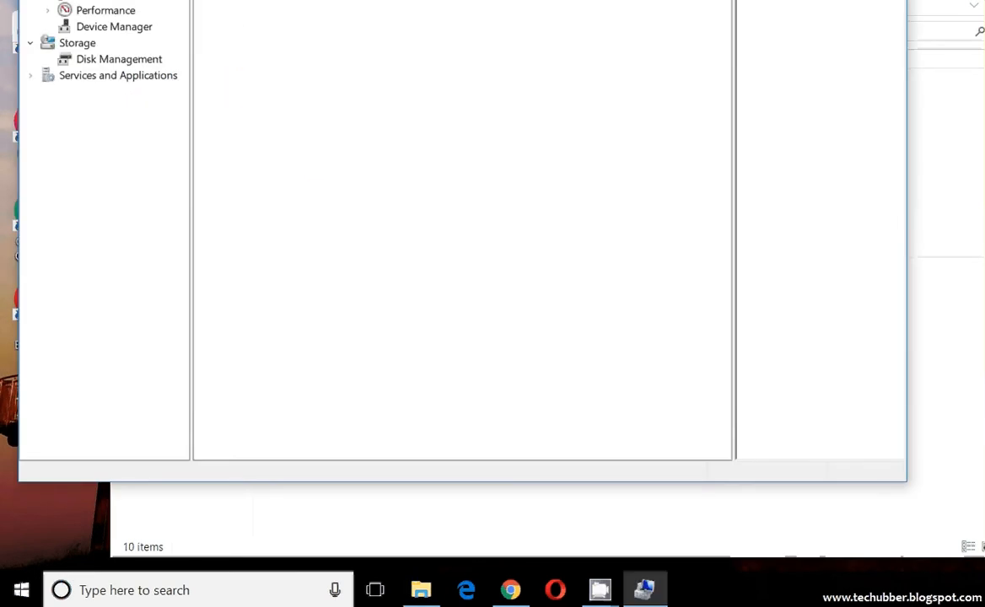
drag(337, 0, 335, 24)
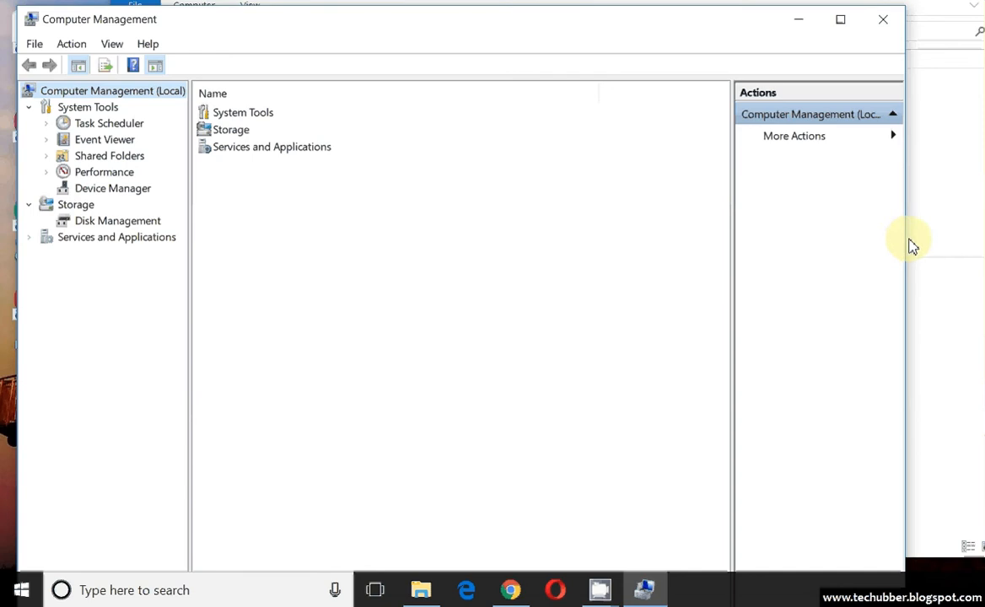
drag(909, 245, 973, 245)
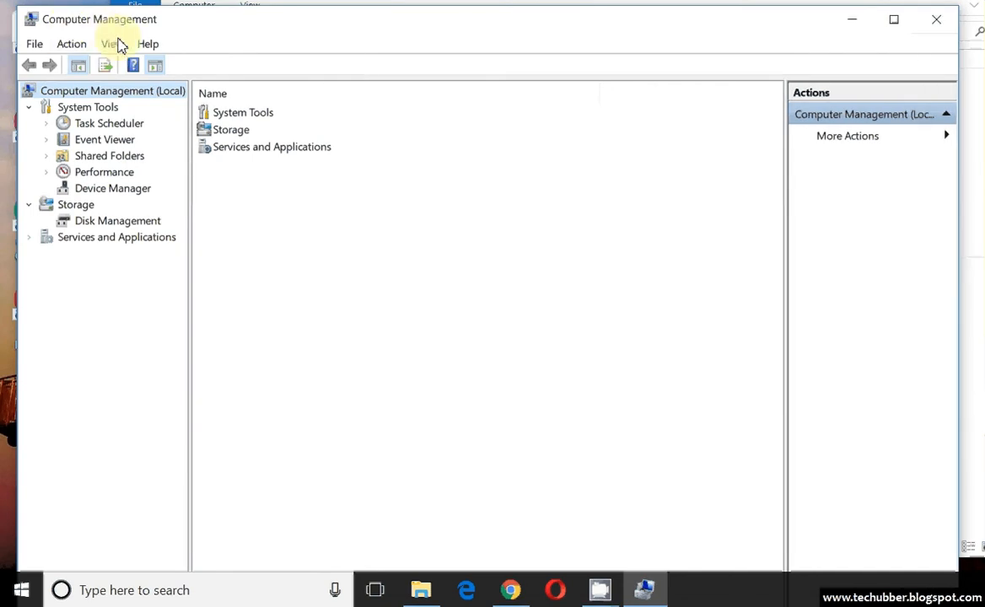
- Show Disk Management, enlarge the graphical disk area and select the Windows (C:) partition on Disk 0
click(100, 221)
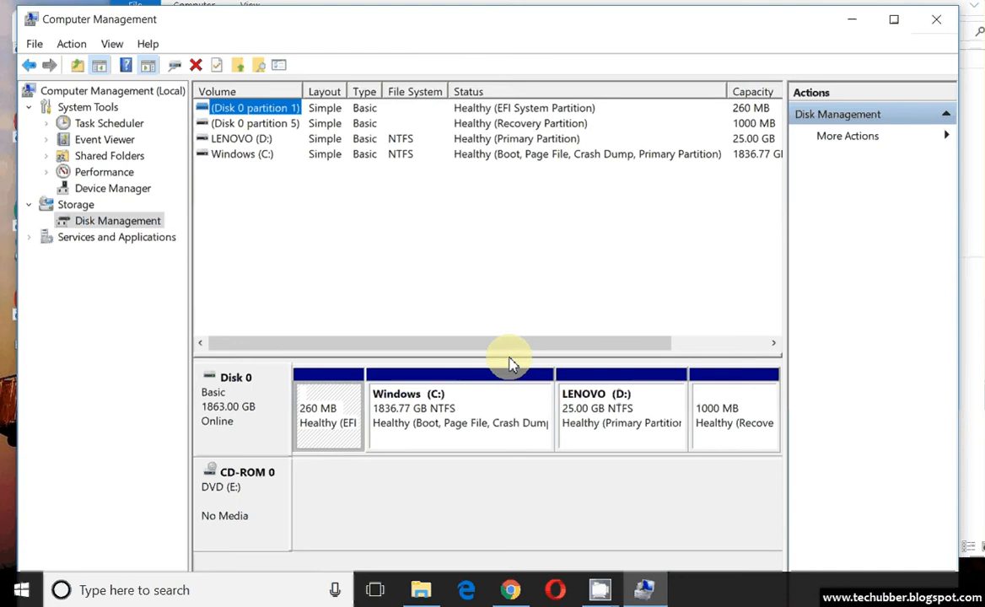
drag(507, 356, 528, 253)
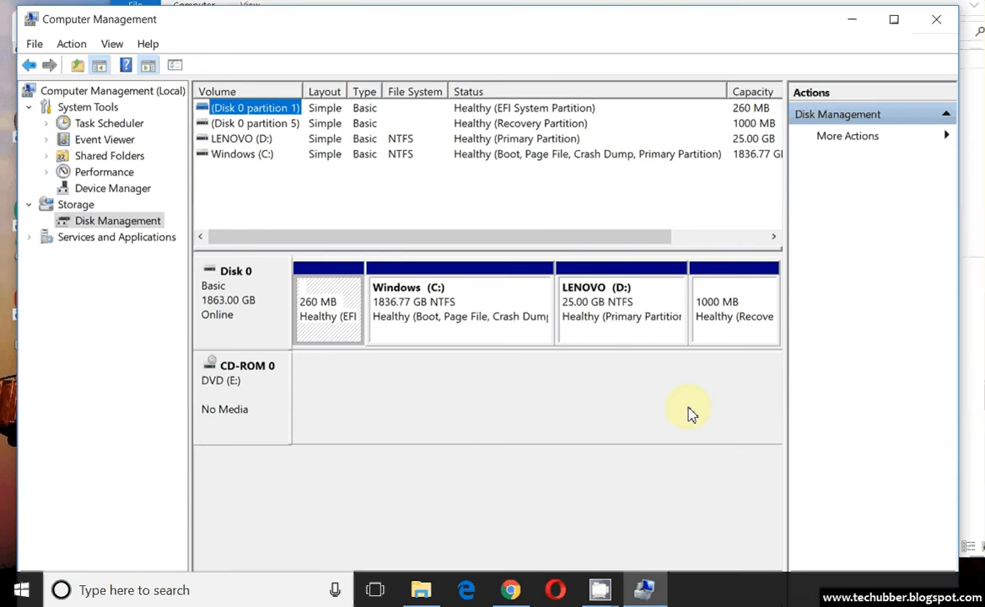
click(437, 302)
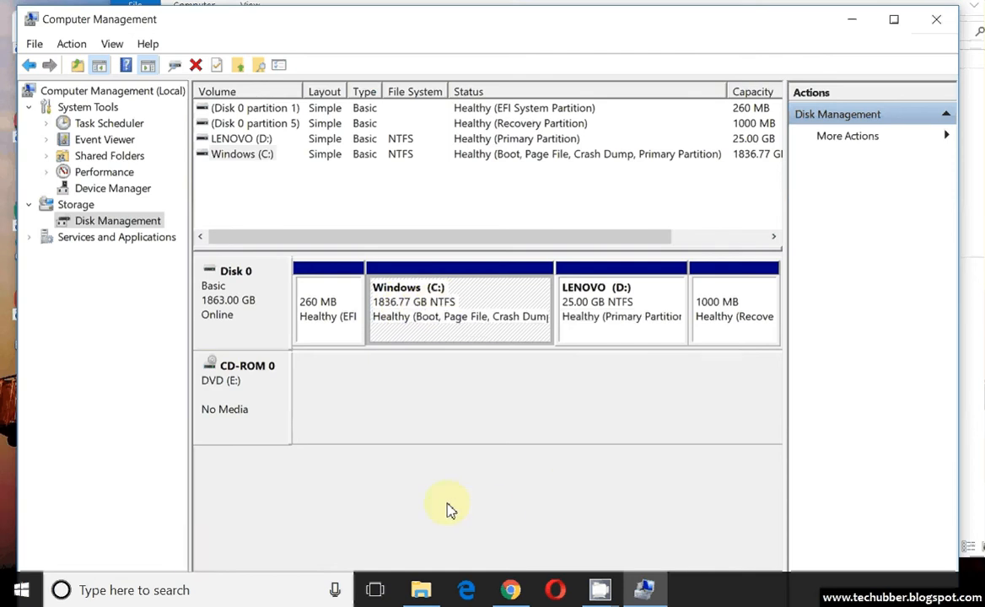
- Search for "calc", open Calculator, narrow its window and move it out of the way of Disk Management
key(super)
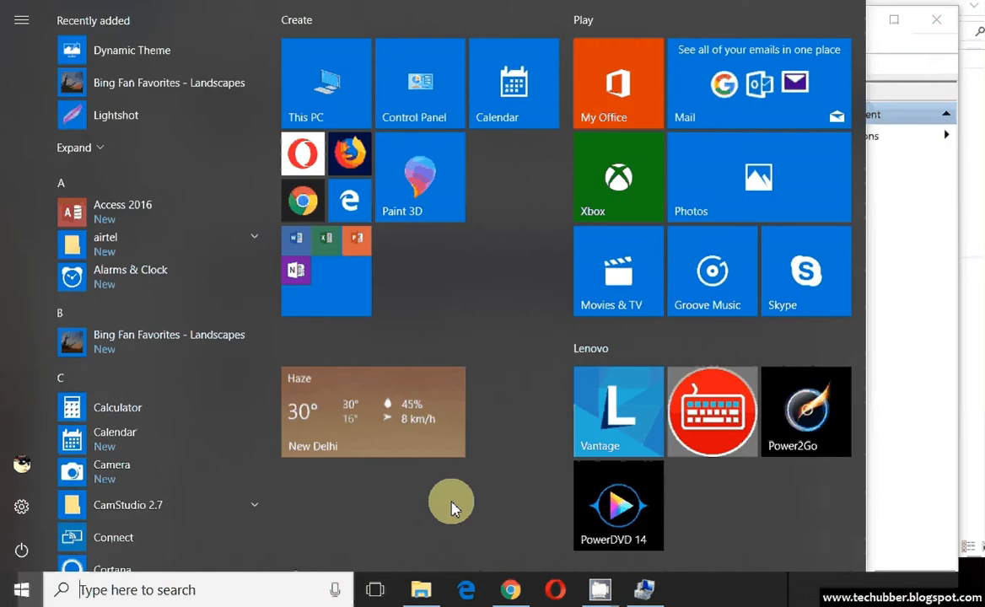
text(calc)
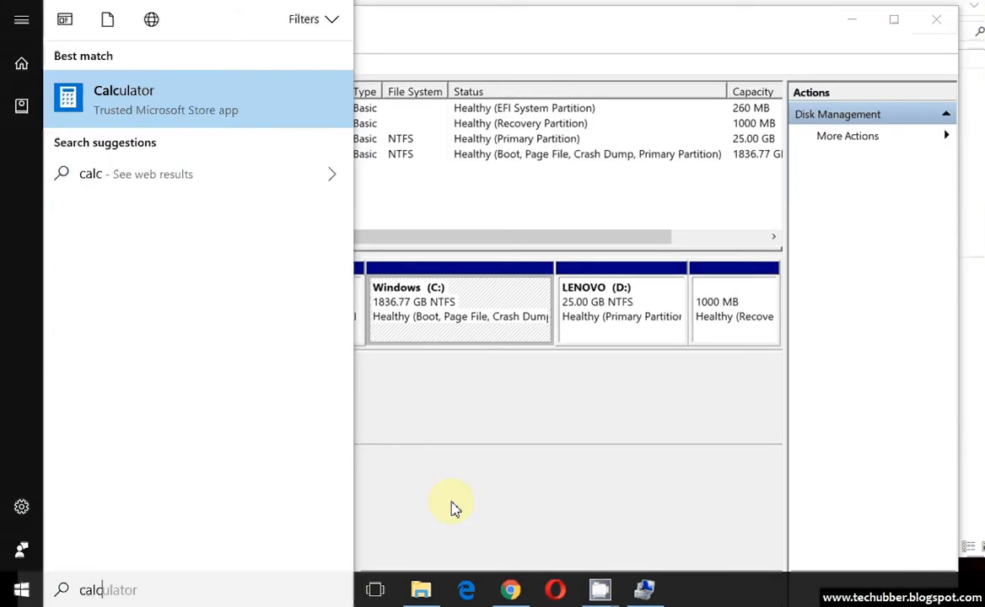
click(172, 111)
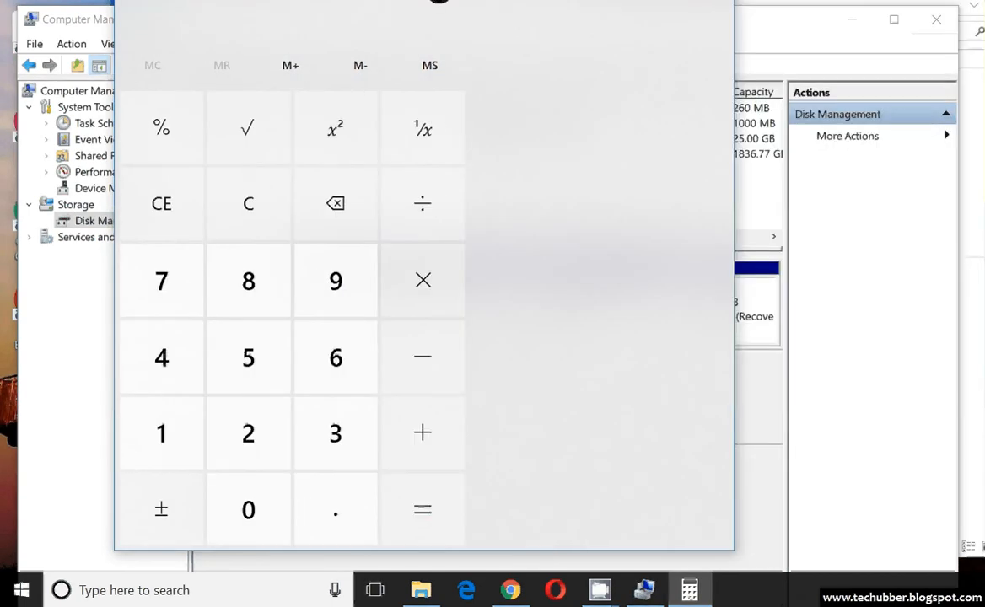
drag(468, 0, 466, 105)
drag(744, 282, 377, 297)
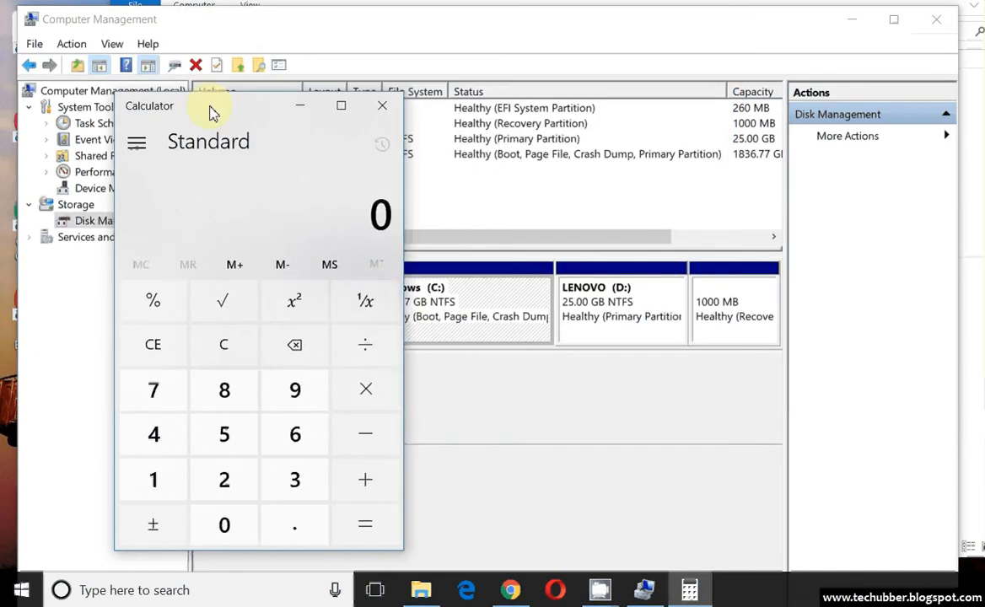
drag(209, 110, 983, 123)
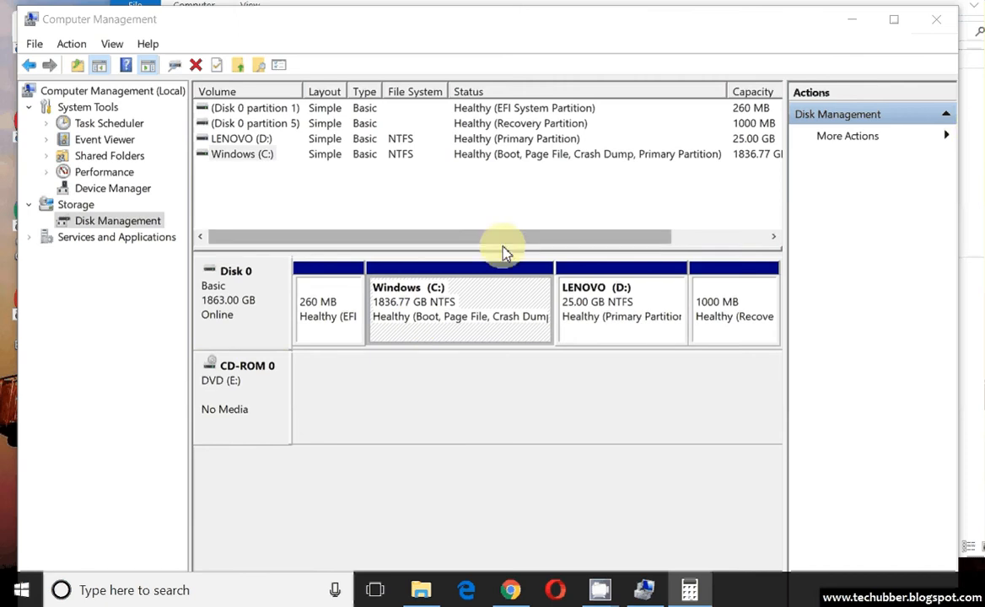
right_click(425, 306)
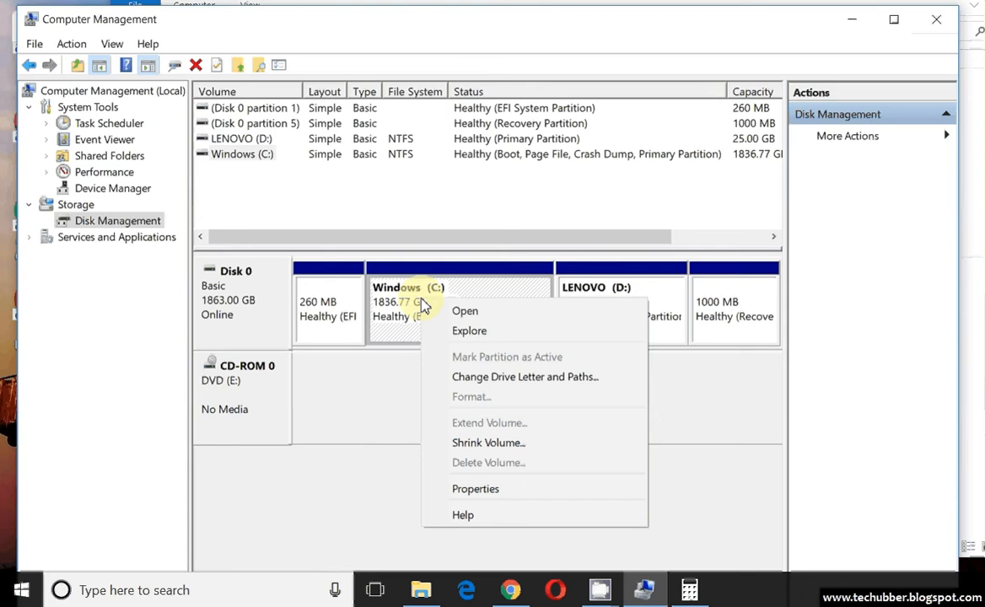
click(769, 414)
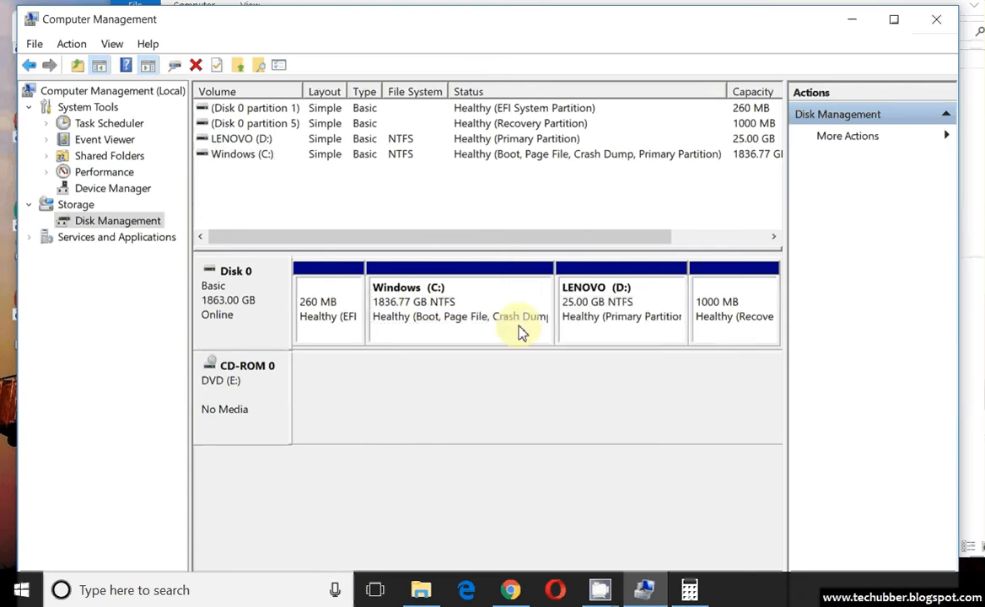
- Start Shrink Volume on the Windows (C:) partition and move the Shrink C: dialog aside
click(451, 287)
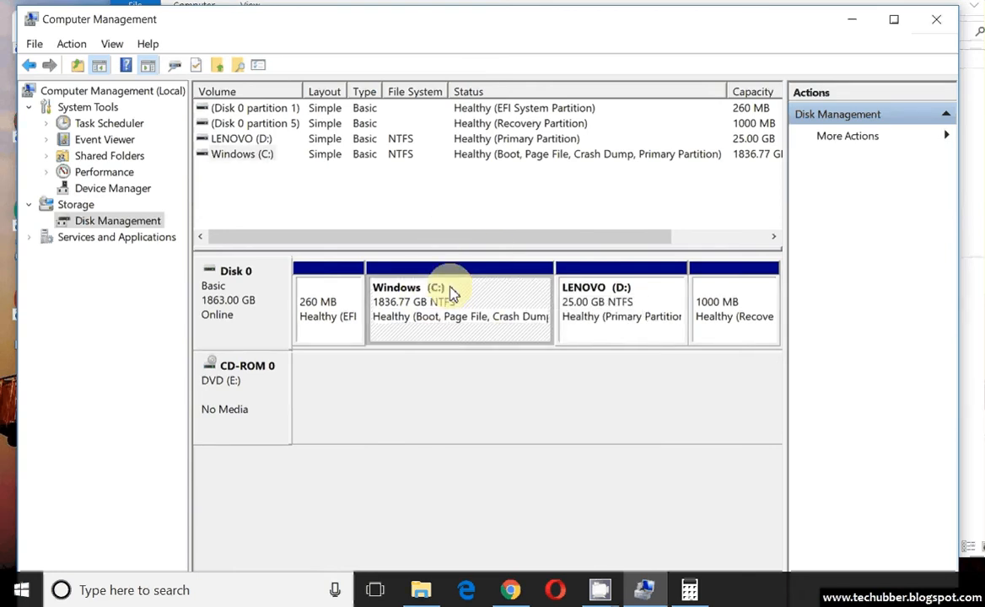
right_click(452, 293)
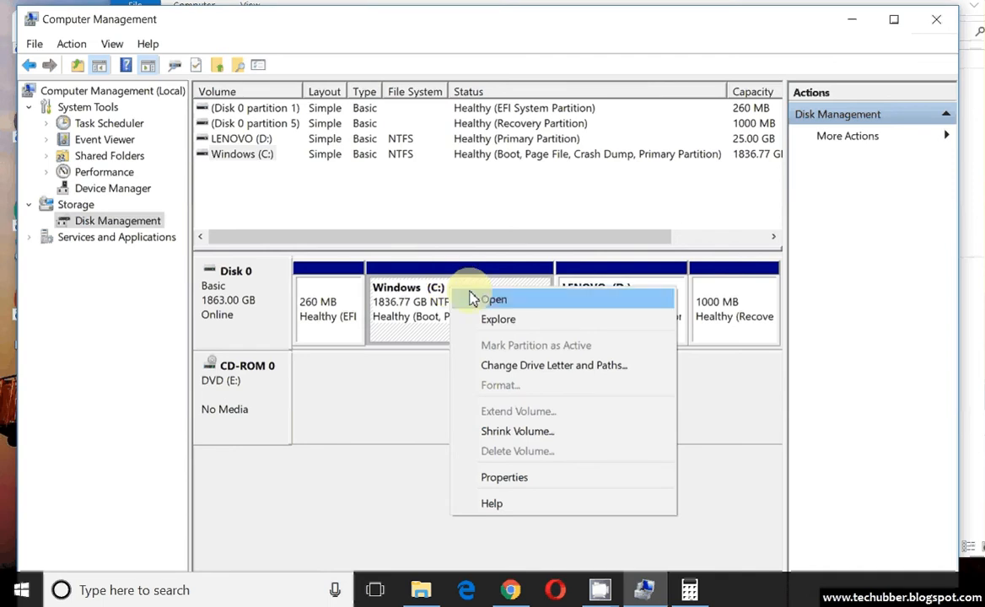
click(419, 317)
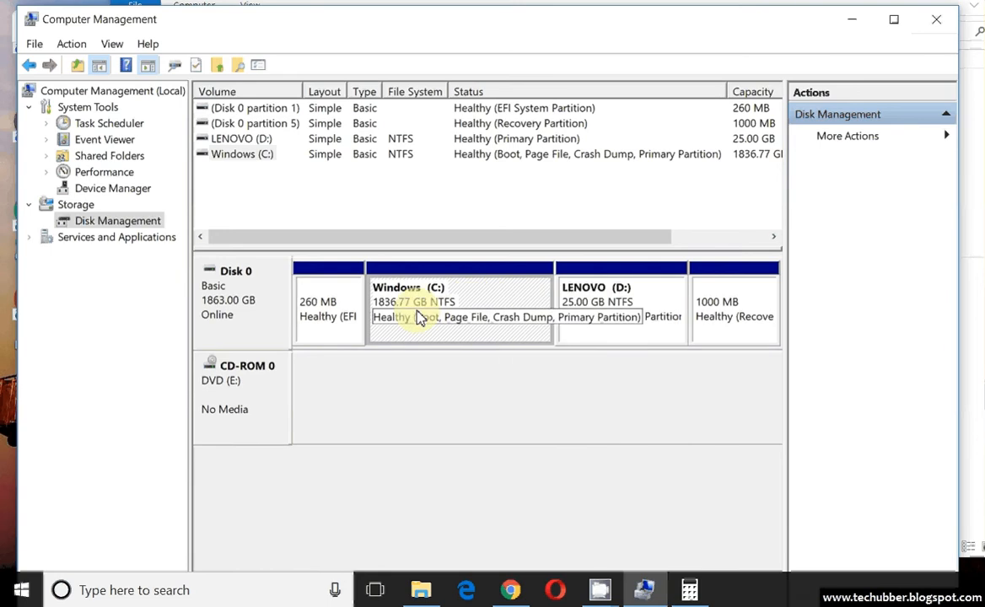
right_click(466, 301)
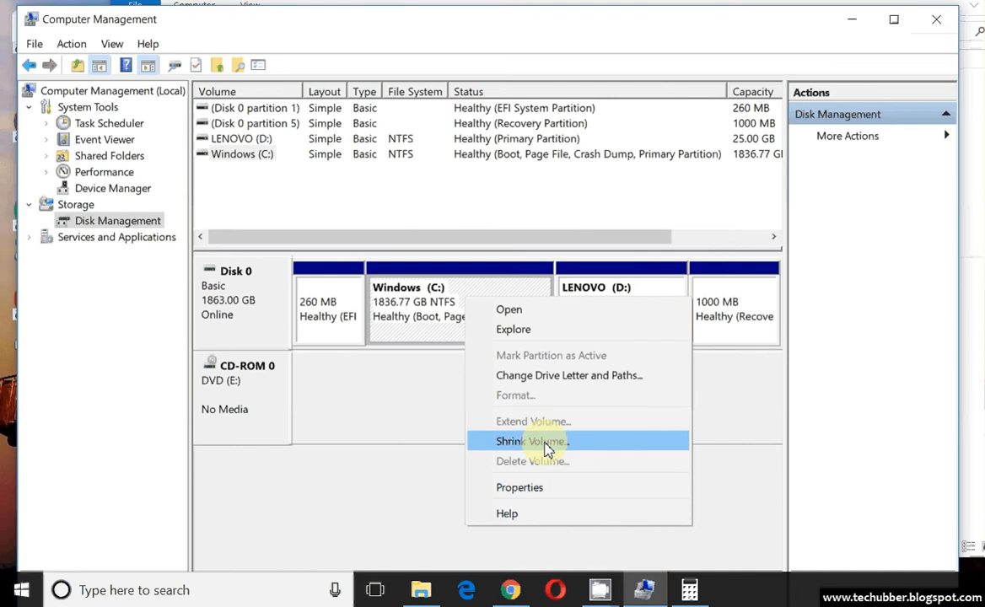
right_click(493, 287)
click(558, 428)
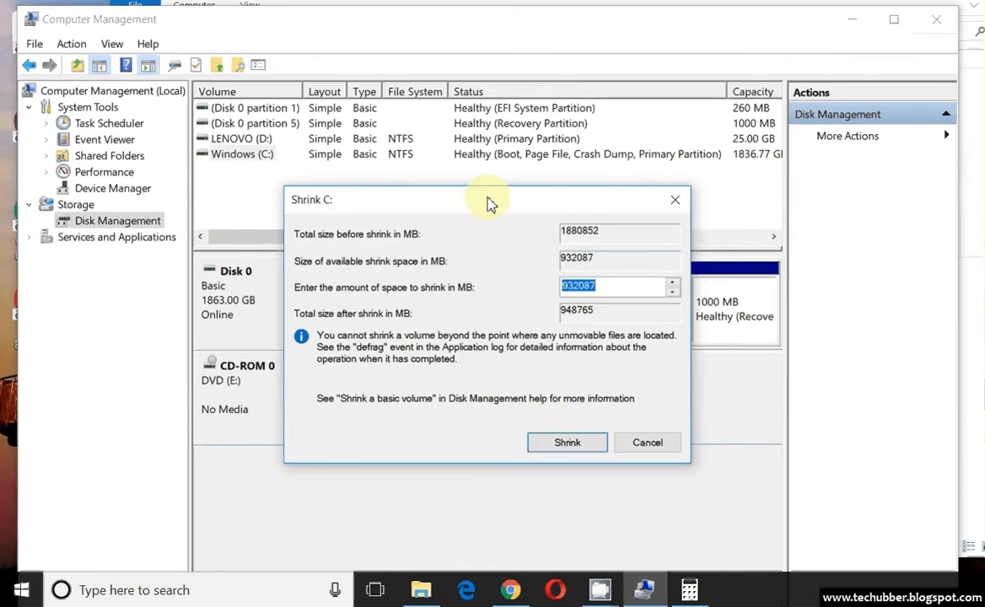
drag(488, 200, 399, 202)
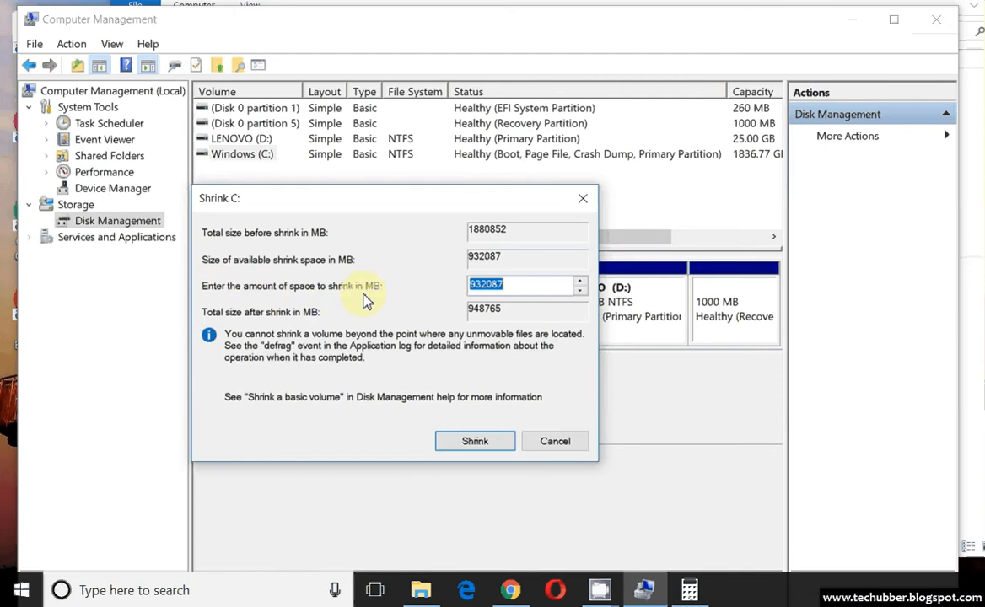
- Copy the proposed shrink amount of 932087 MB into Calculator and divide it by 1024 to convert it to GB
right_click(493, 288)
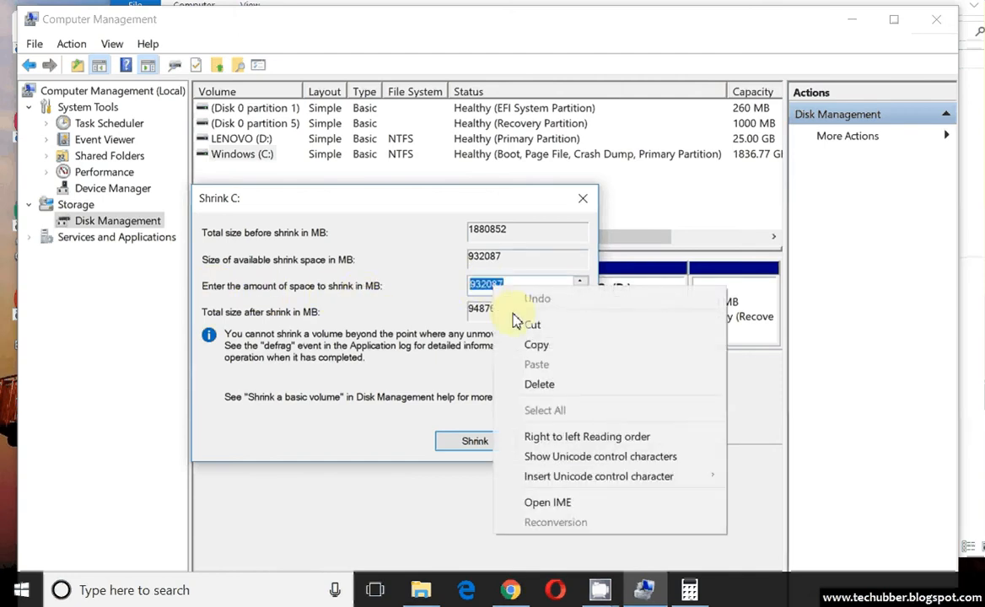
click(532, 345)
drag(978, 12, 706, 76)
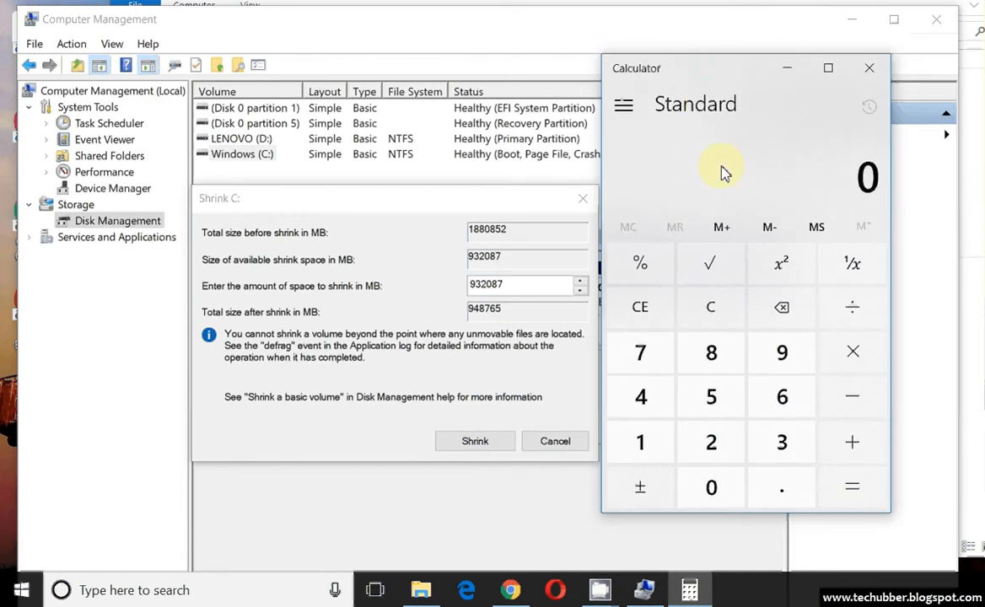
key(ctrl+v)
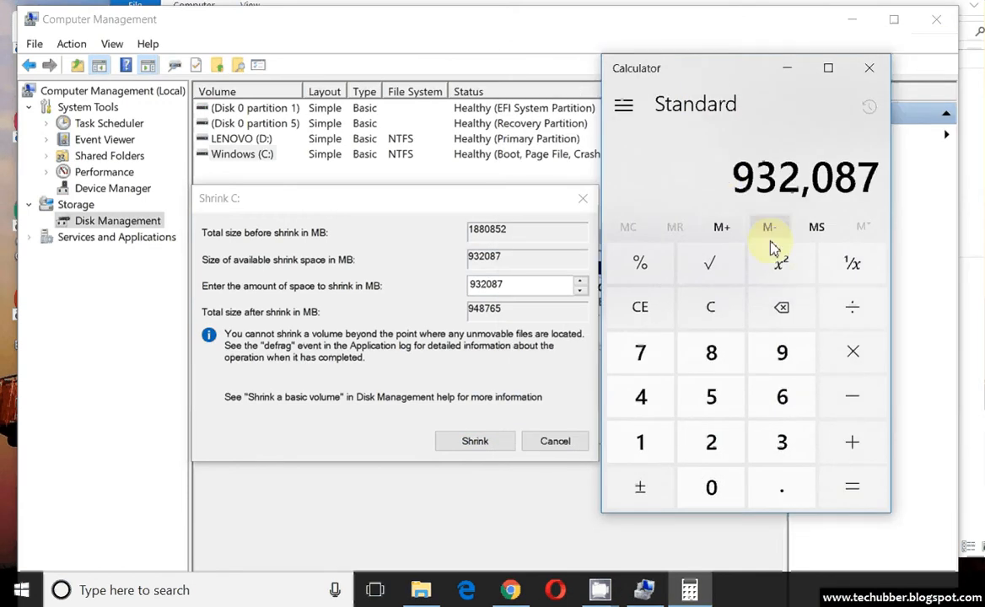
click(855, 313)
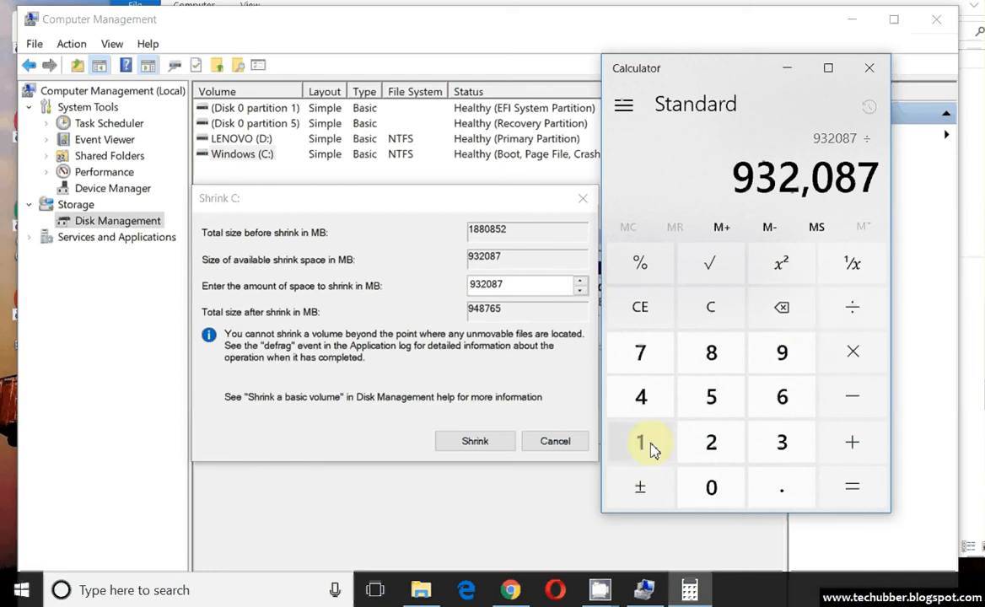
click(649, 447)
click(709, 487)
click(710, 457)
click(660, 409)
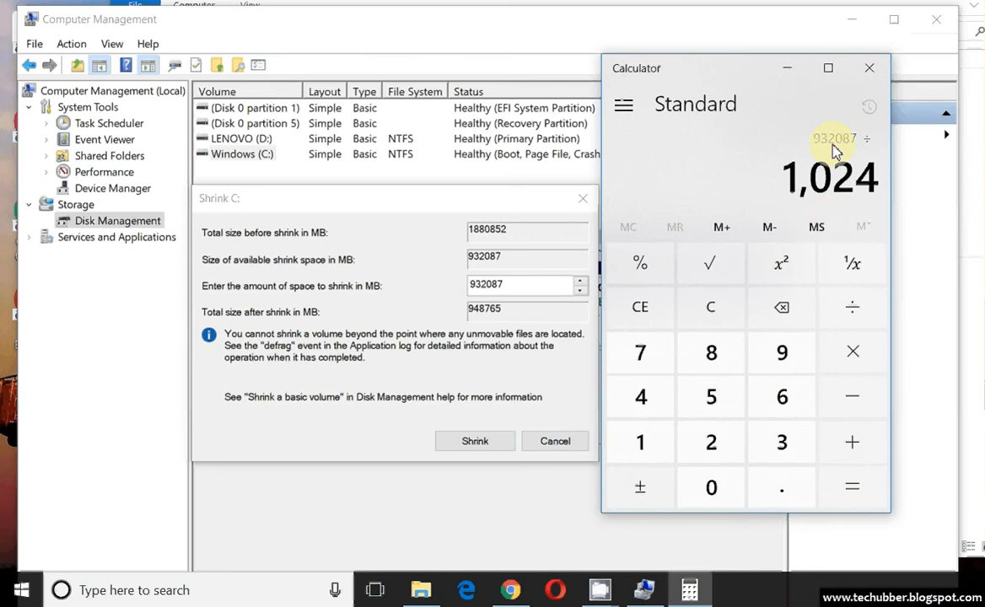
click(869, 498)
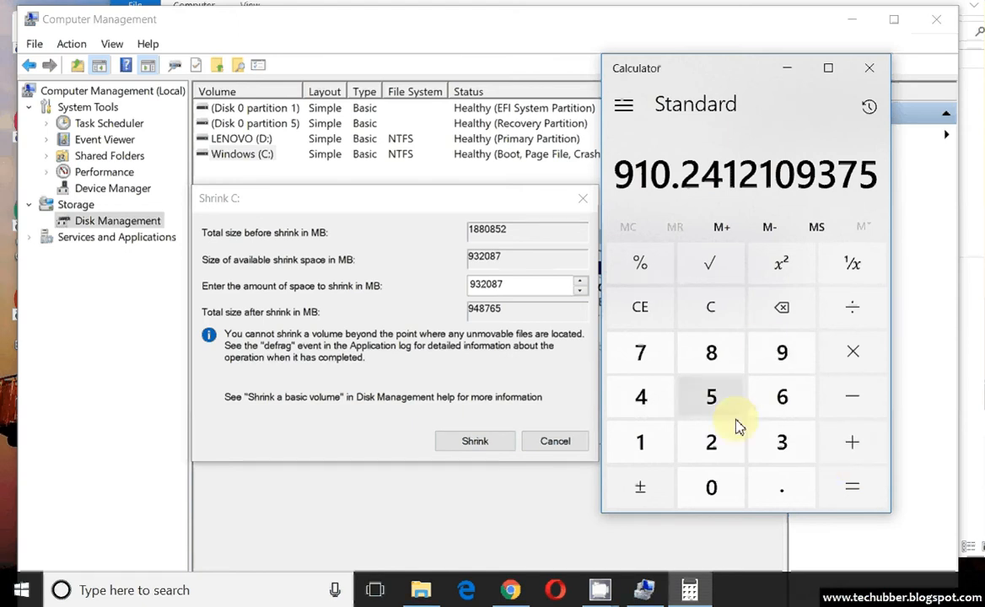
- Clear and minimize Calculator, then close the Shrink C: dialog without shrinking and narrow the Status column in the volume list
click(644, 312)
click(705, 445)
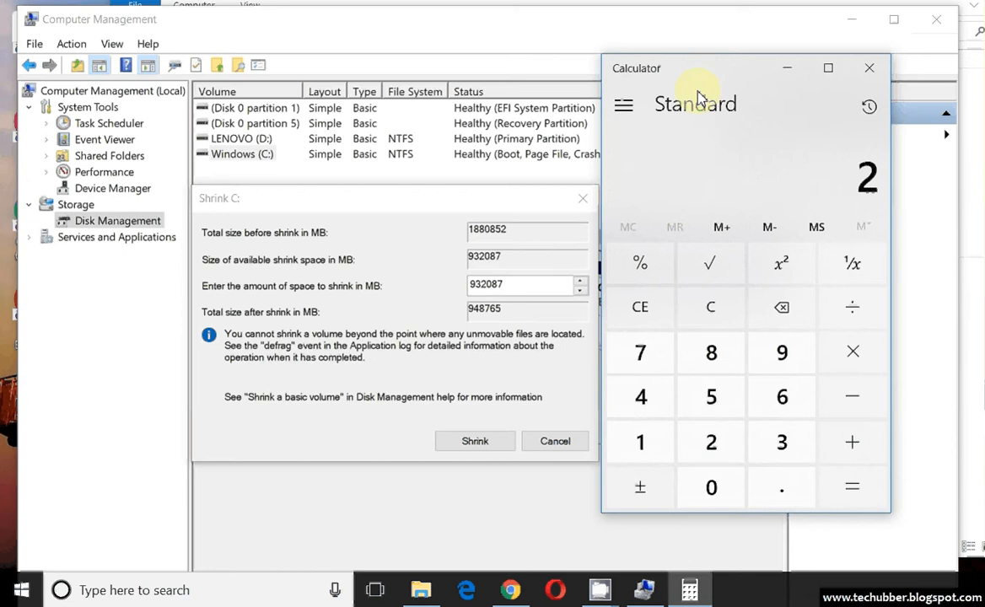
drag(698, 97, 655, 186)
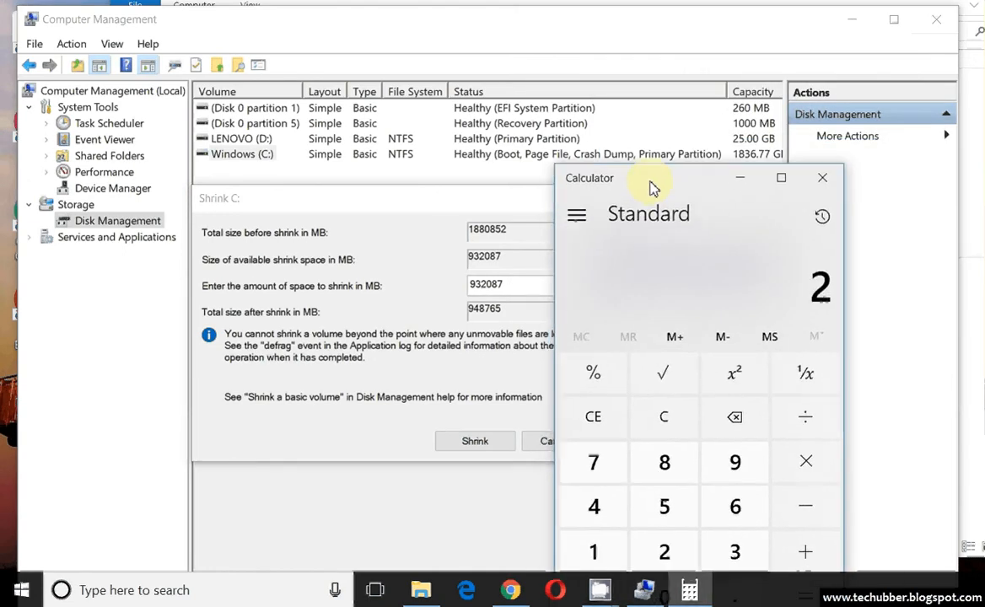
click(784, 143)
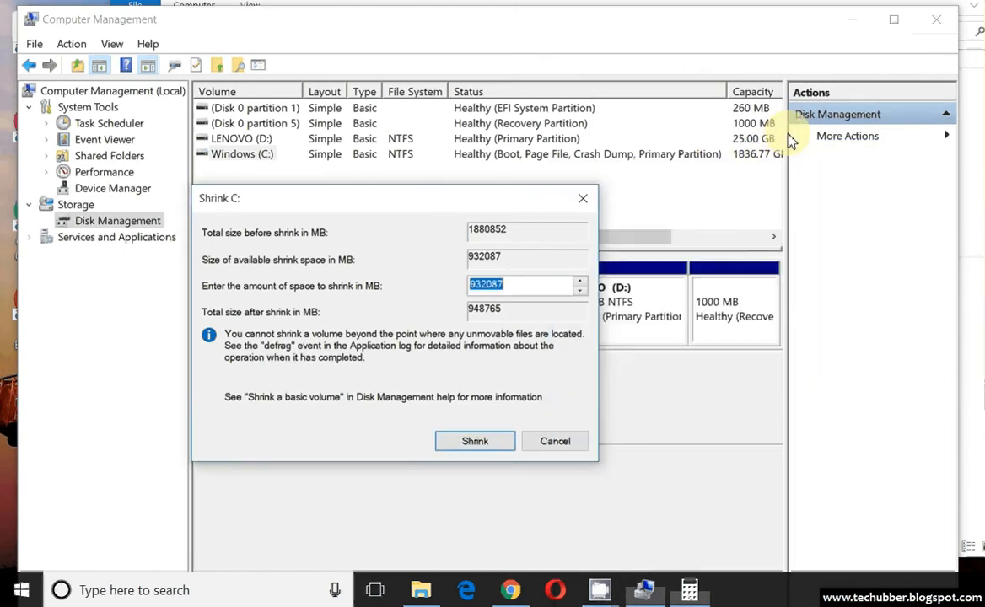
click(726, 92)
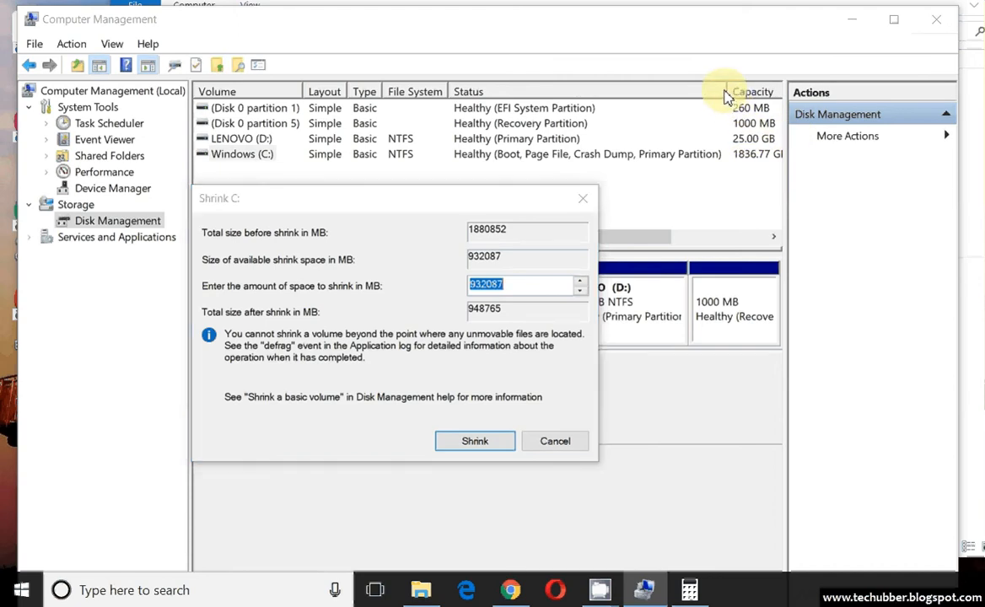
click(584, 200)
drag(726, 92, 664, 95)
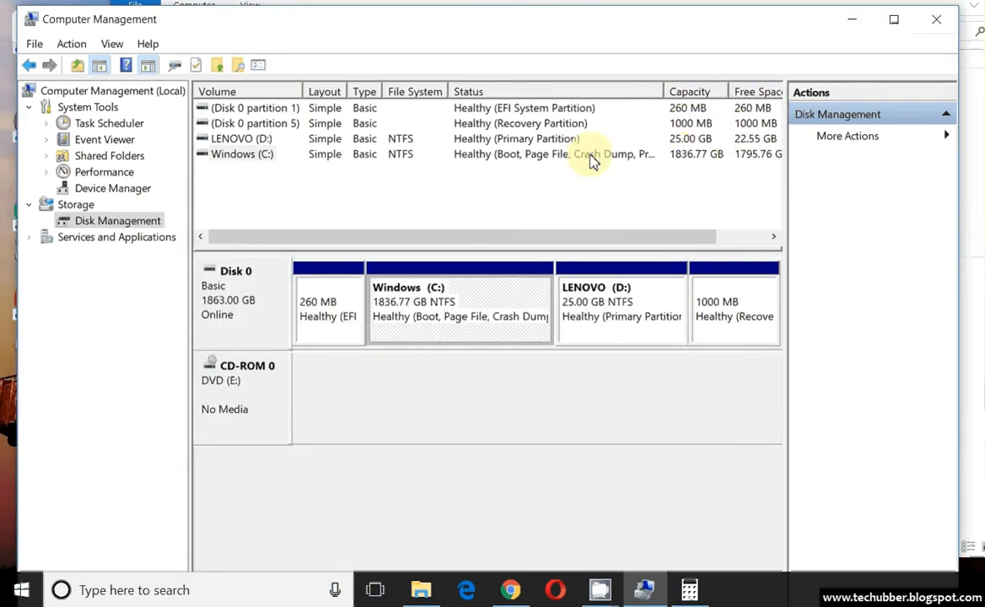
click(688, 182)
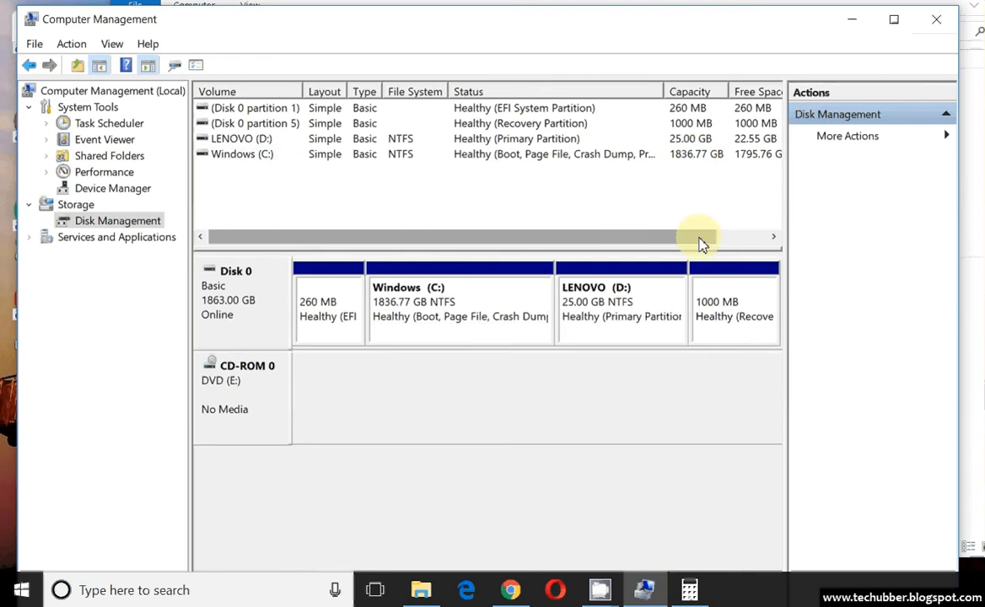
- Bring Calculator back, enter 1837 as the rounded C: capacity and move its window off the partition layout
click(689, 590)
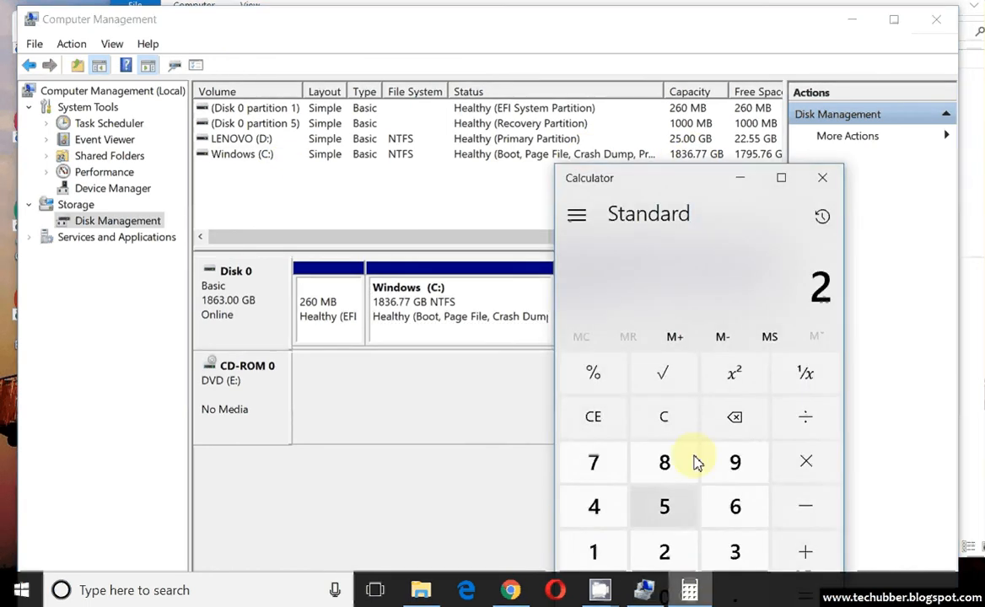
key(1)
click(666, 459)
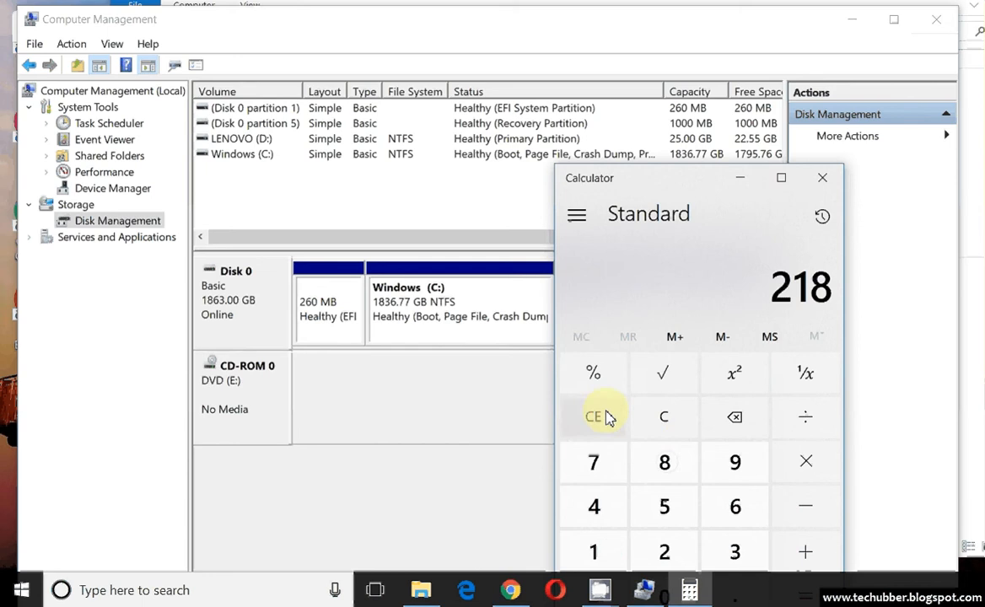
click(607, 417)
click(613, 554)
click(664, 461)
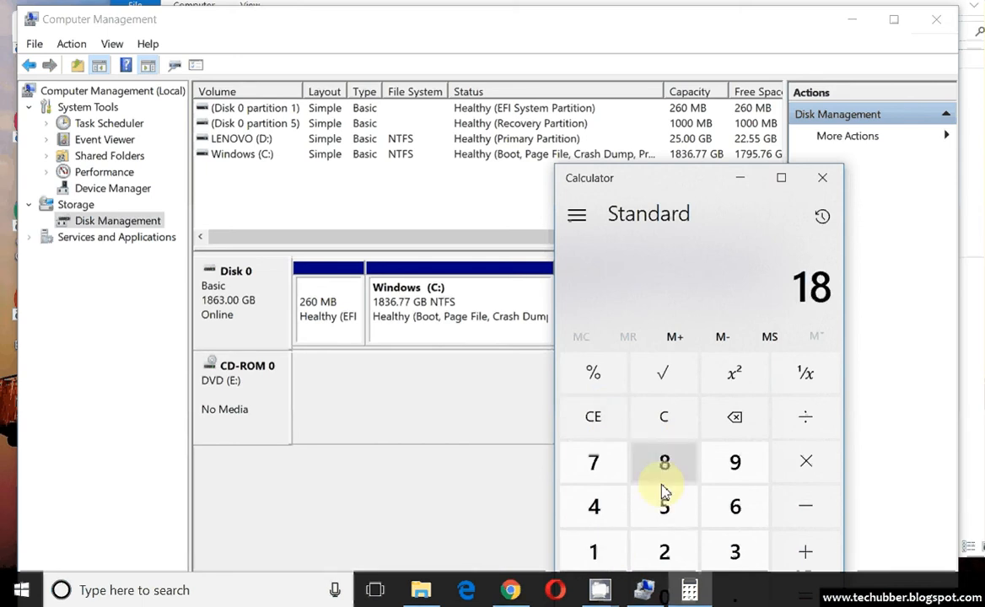
click(736, 550)
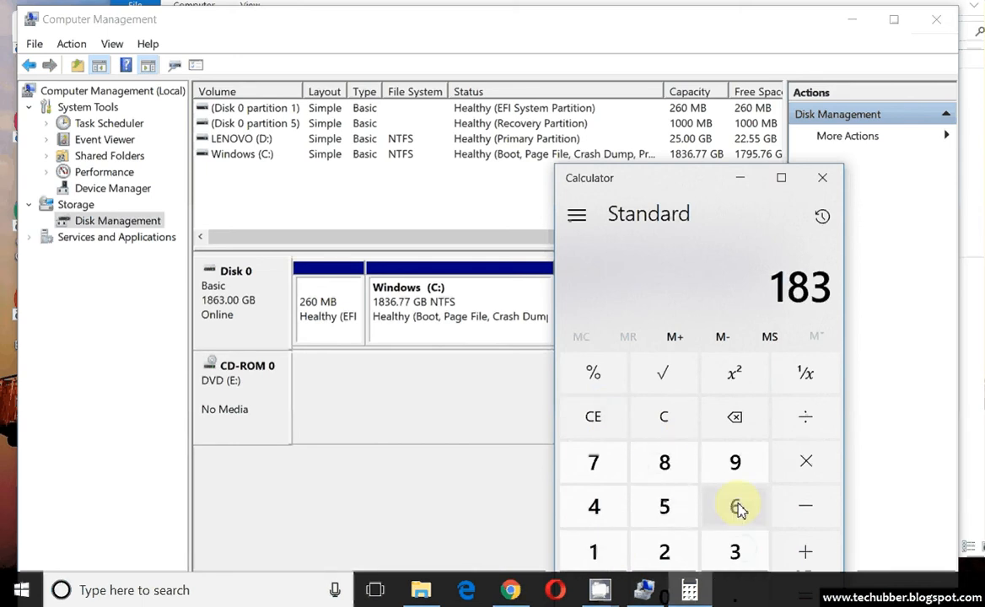
click(594, 462)
drag(682, 179, 746, 27)
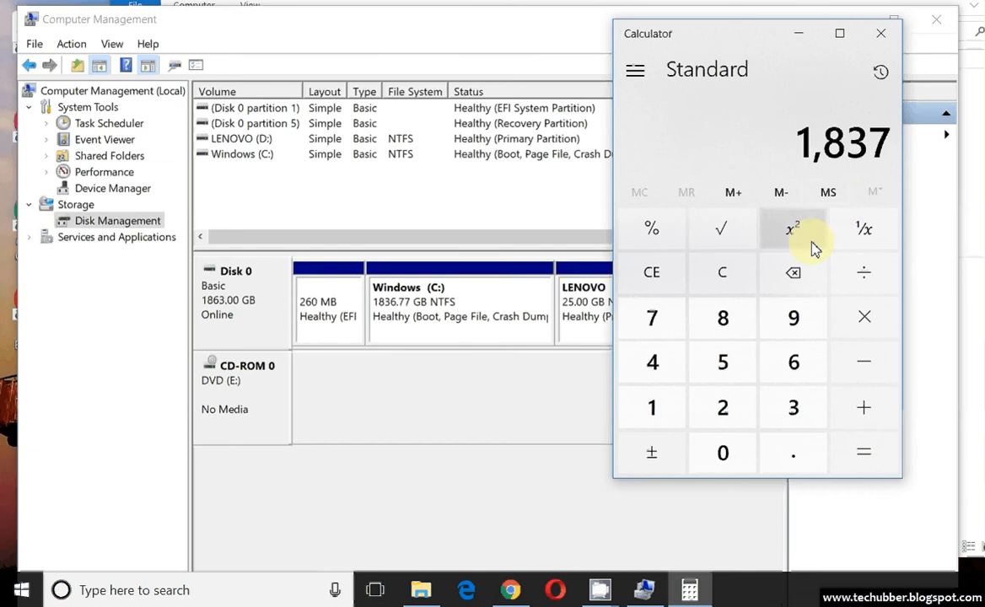
- Replace the number in Calculator with 800 as the desired partition size in GB
click(664, 281)
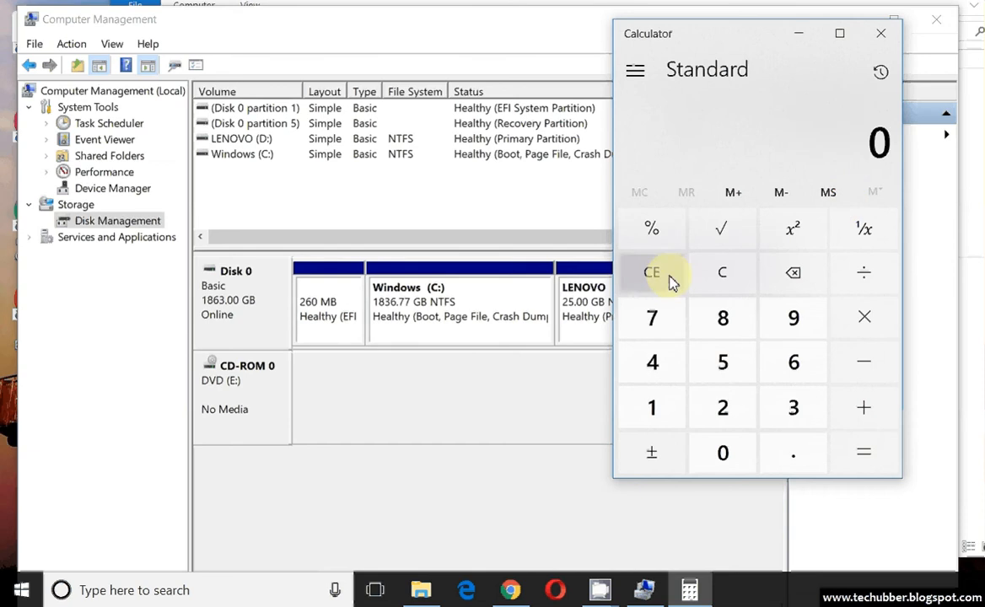
click(729, 324)
double_click(724, 454)
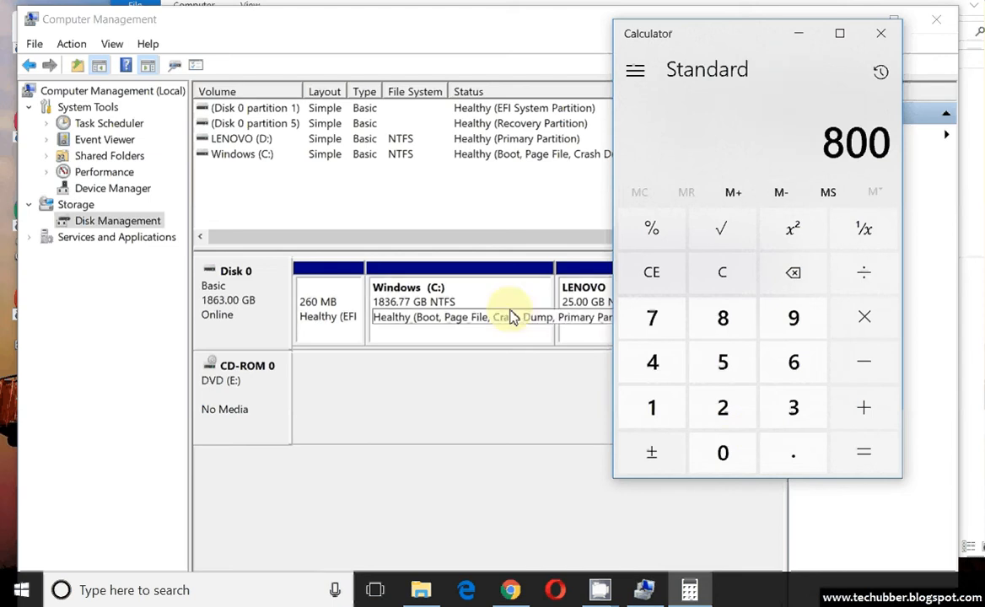
- Start Shrink Volume on the Windows (C:) partition again and move the Shrink C: dialog clear of Calculator
click(469, 302)
right_click(469, 302)
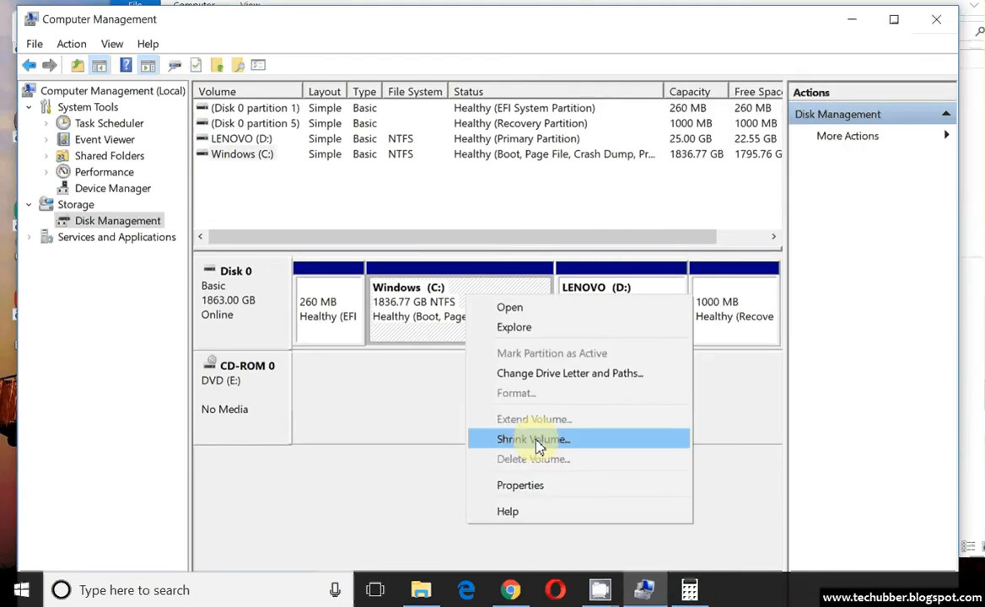
click(537, 439)
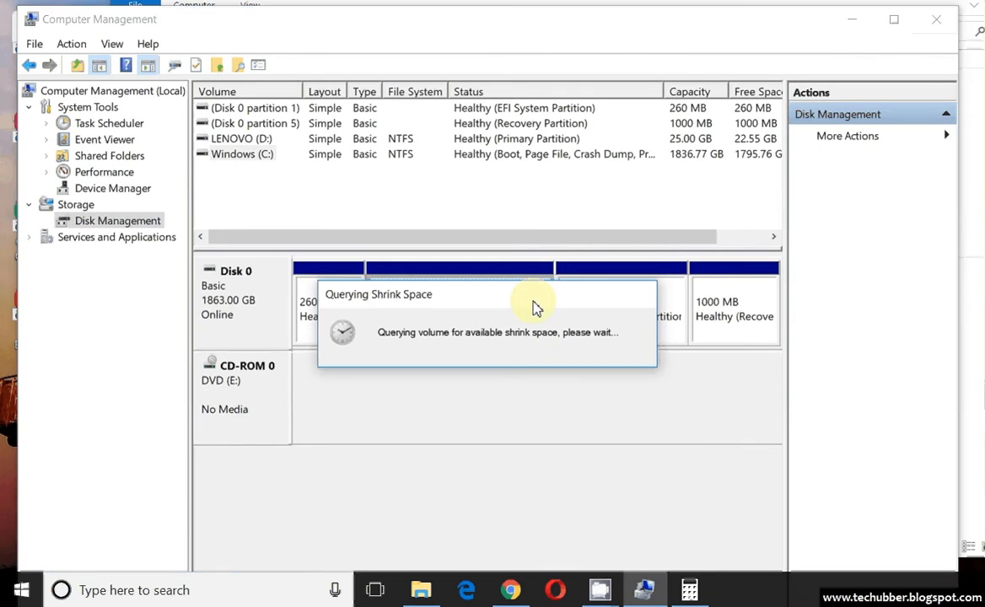
click(689, 591)
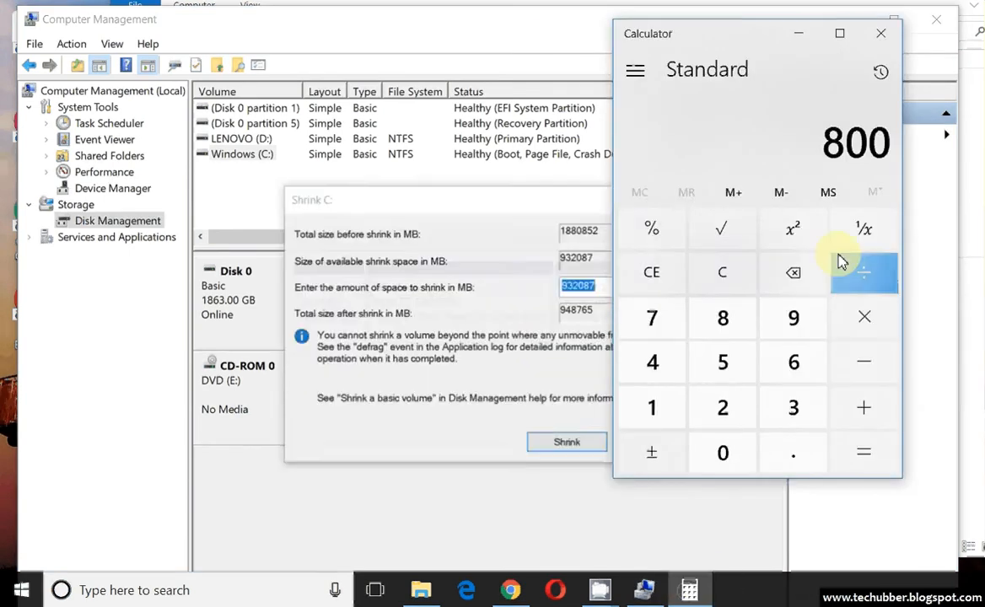
drag(490, 207, 450, 193)
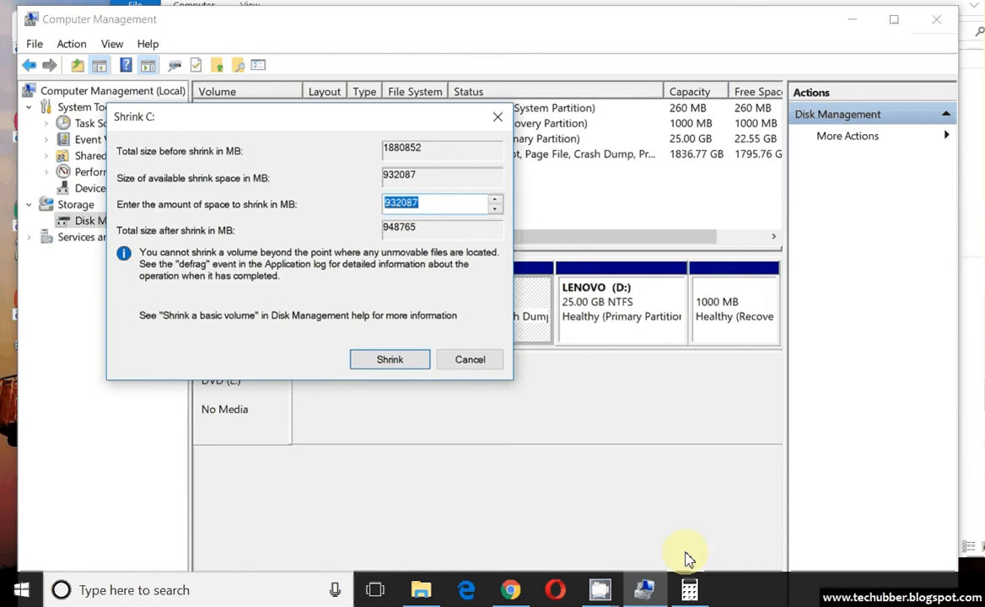
- Return to Calculator, place it beside the Shrink C: dialog and multiply 800 by 1024 to get the size in MB
click(689, 590)
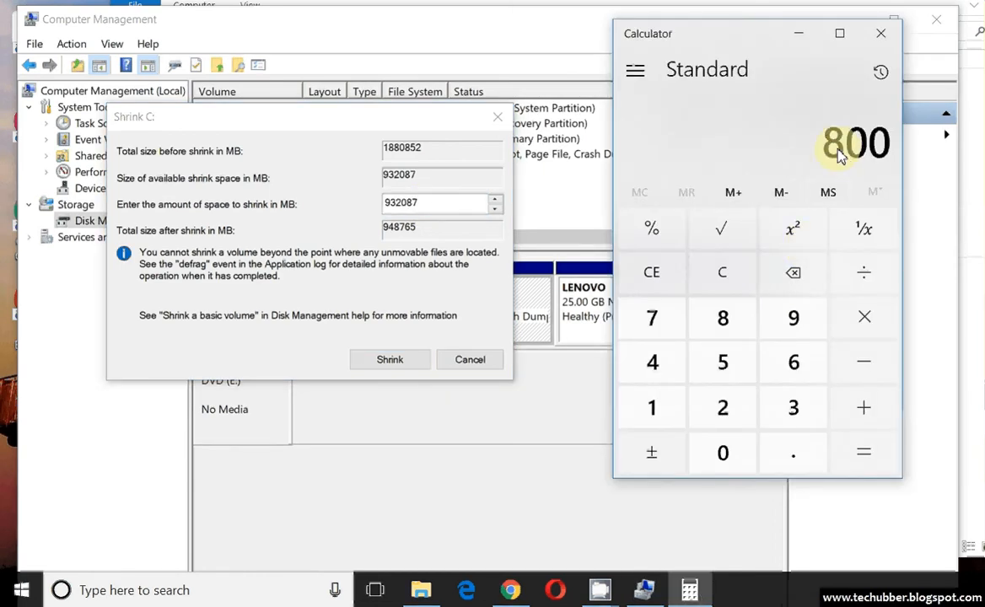
drag(732, 36, 767, 192)
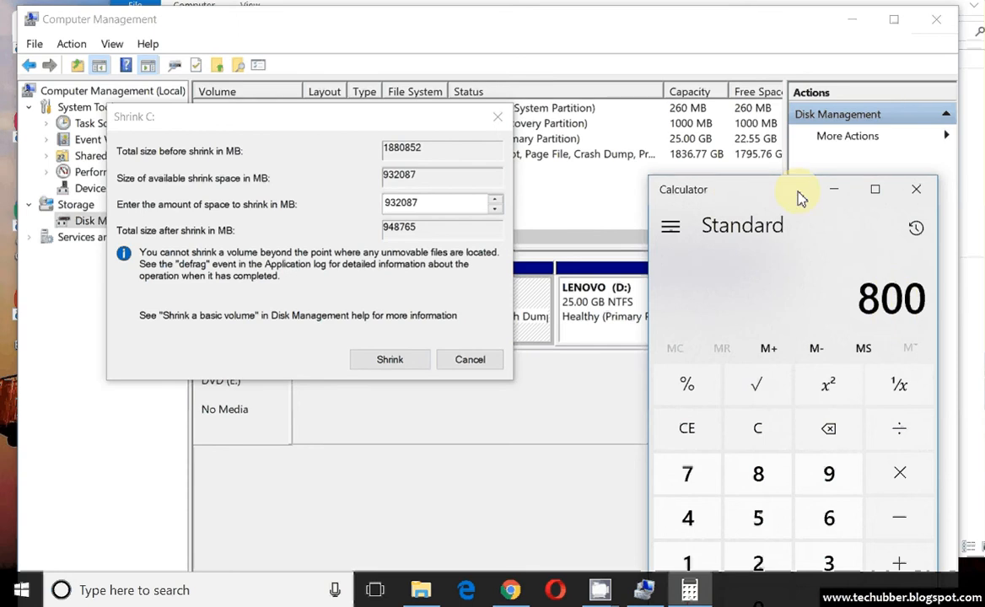
drag(801, 197, 715, 59)
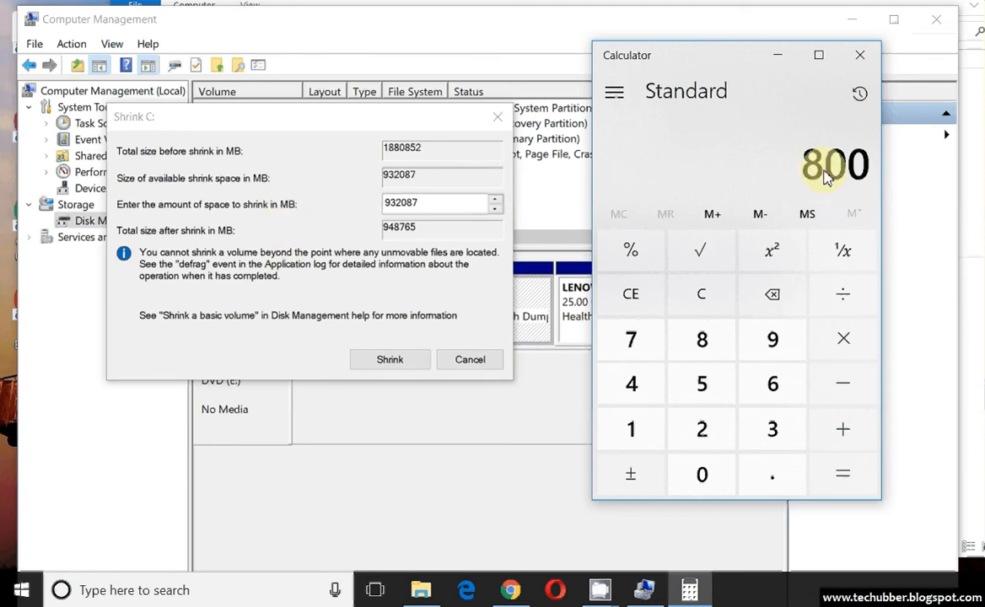
click(847, 342)
click(632, 432)
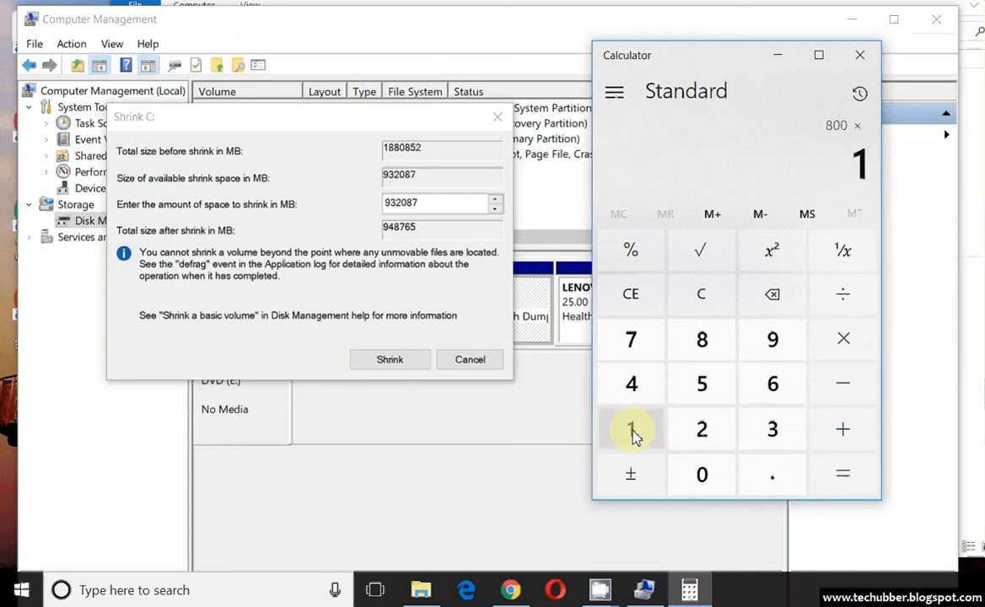
click(697, 473)
click(701, 434)
click(656, 390)
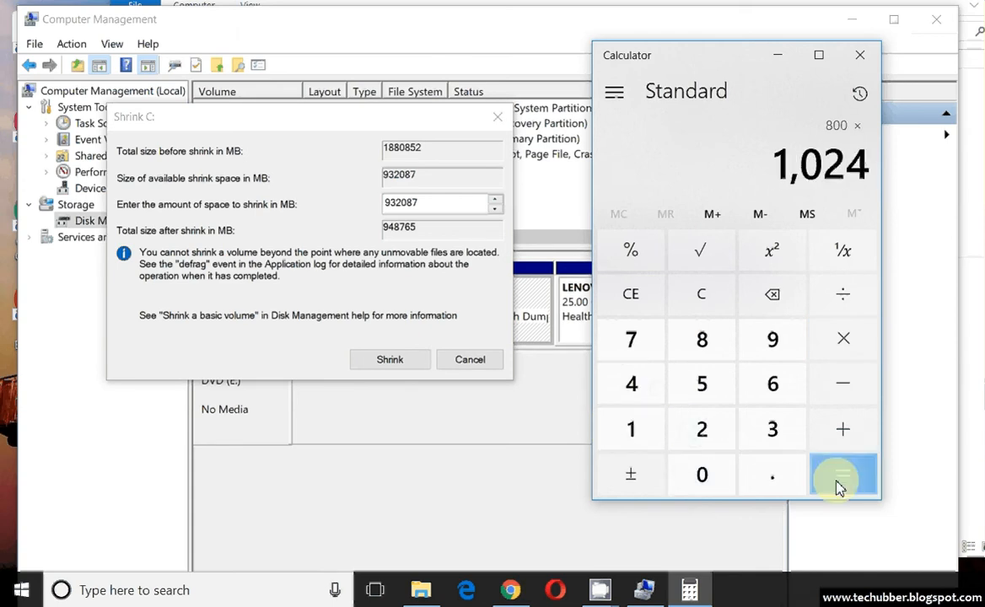
click(840, 485)
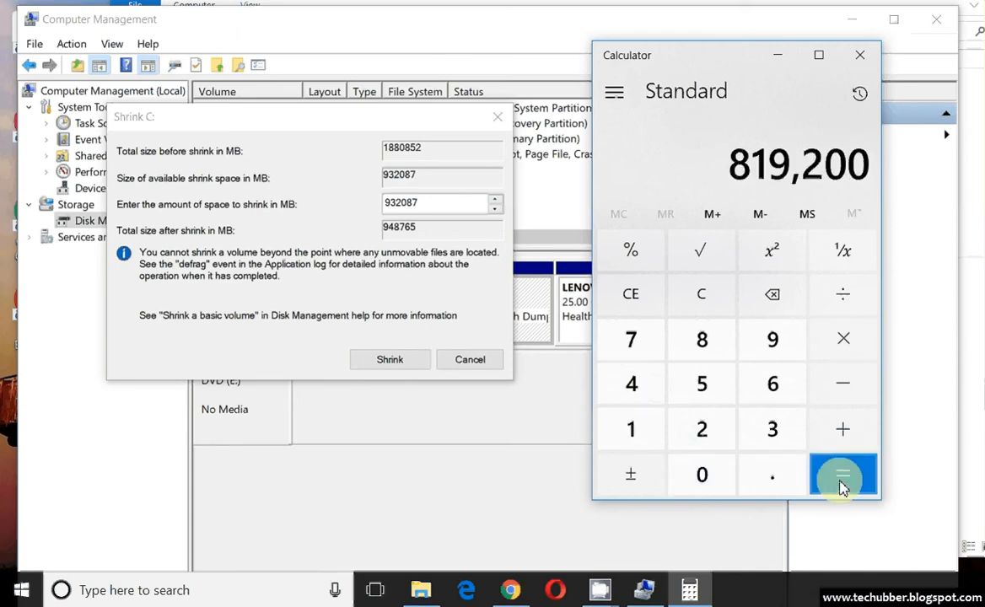
- Copy the Calculator result and paste it as the amount of space to shrink on C:, 819200 MB
right_click(782, 182)
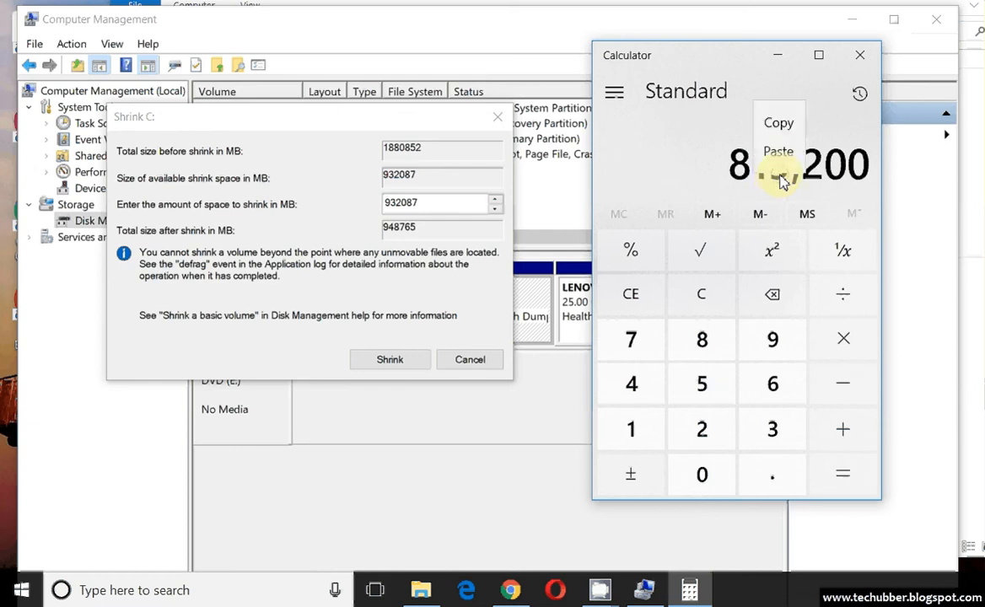
click(778, 125)
click(326, 209)
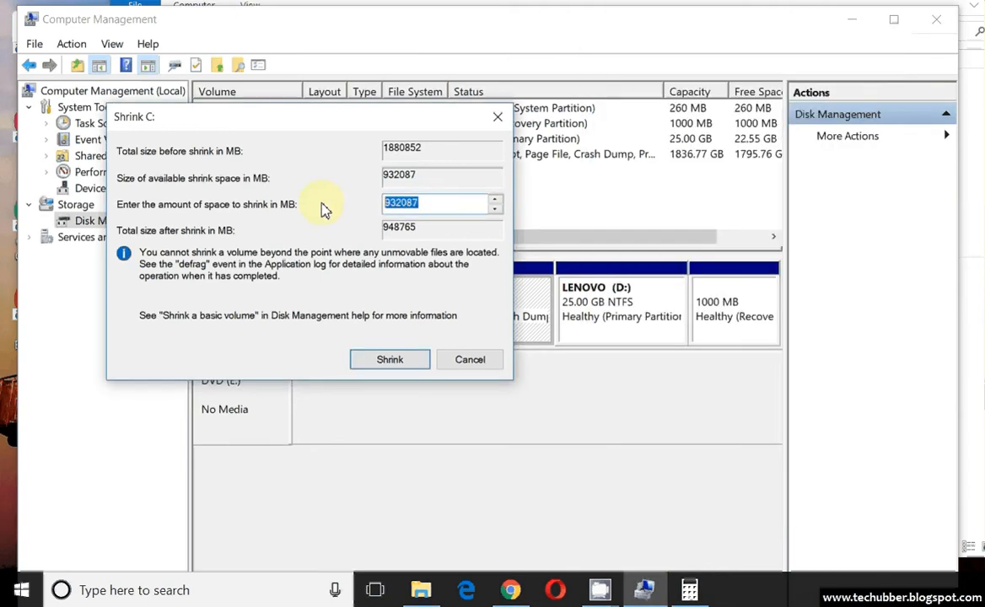
key(ctrl+v)
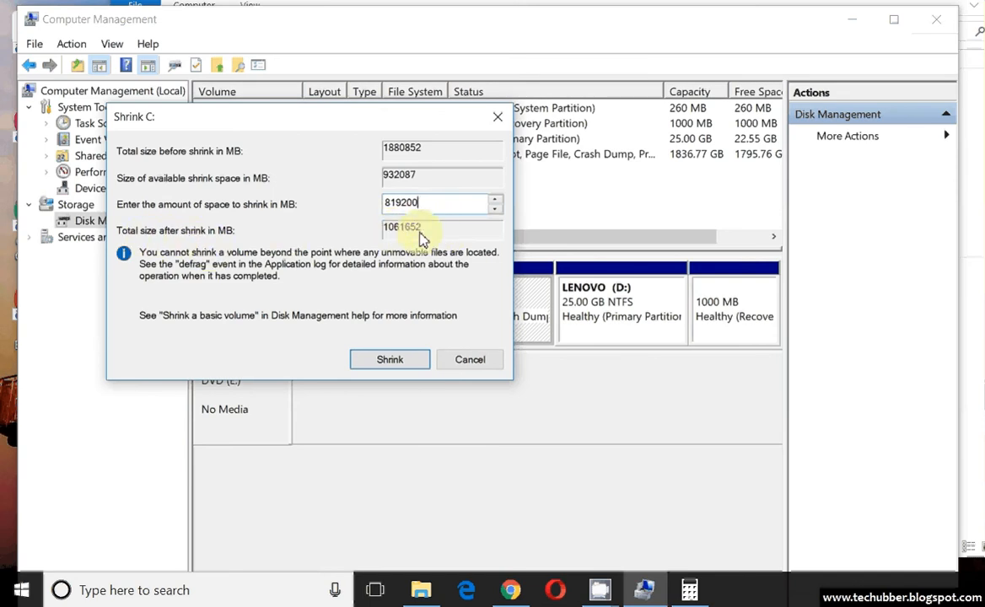
- Return to Calculator, clear it and divide the total size after shrink, 1061652 MB, by 1024 to convert it to GB
click(695, 594)
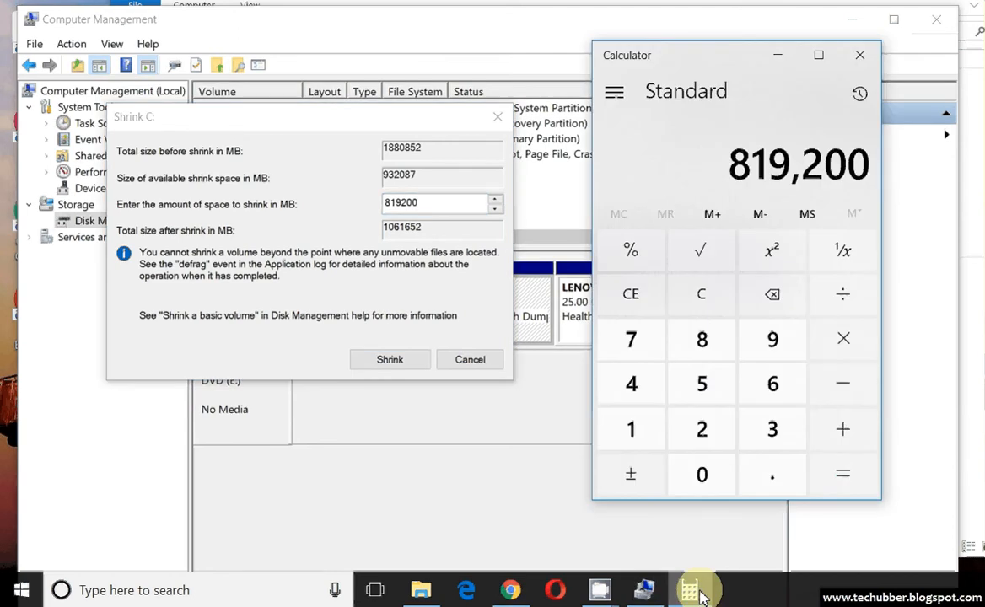
key(Escape)
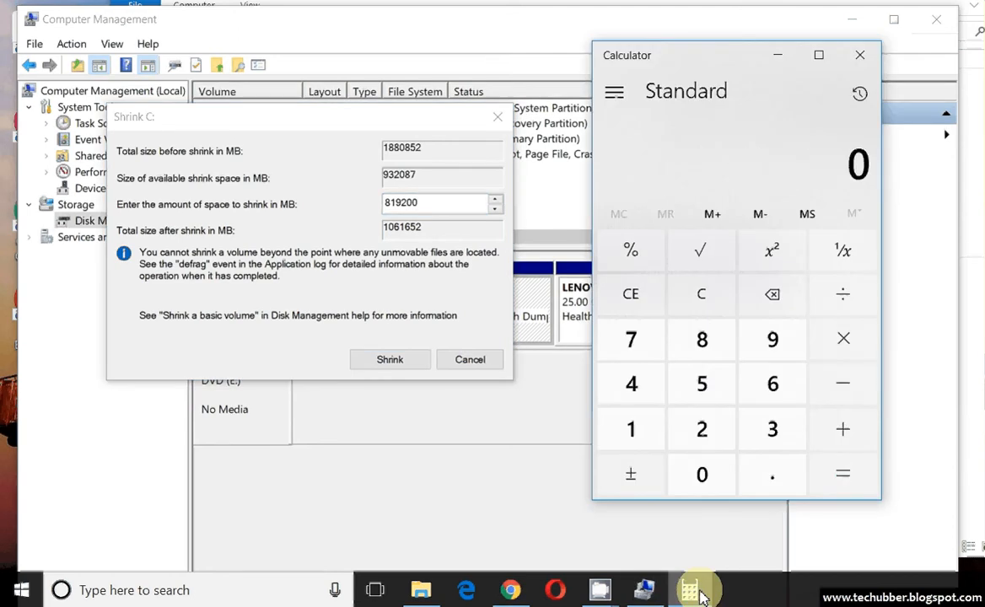
text(1,0)
text(6)
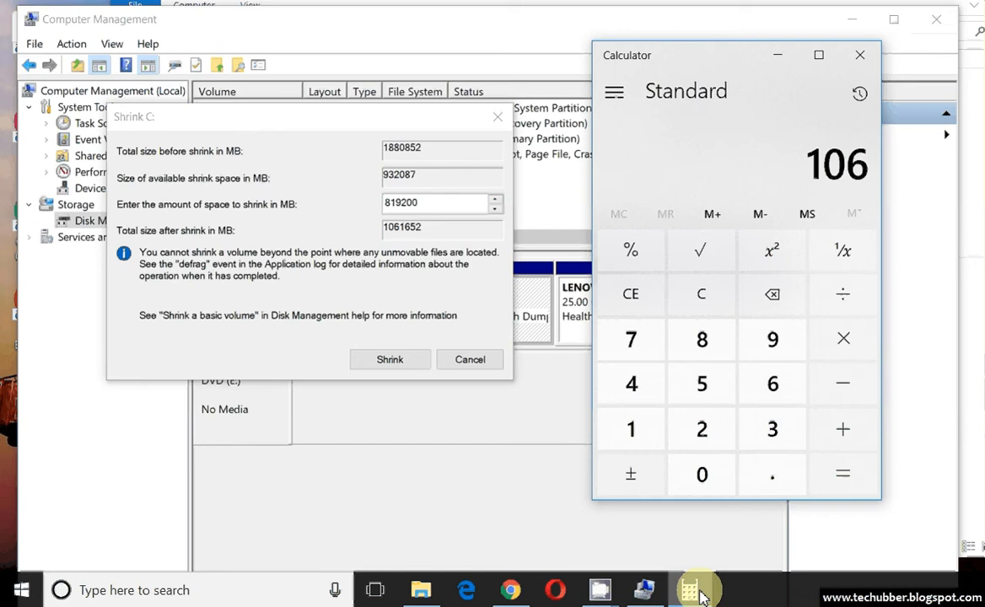
text(1,65)
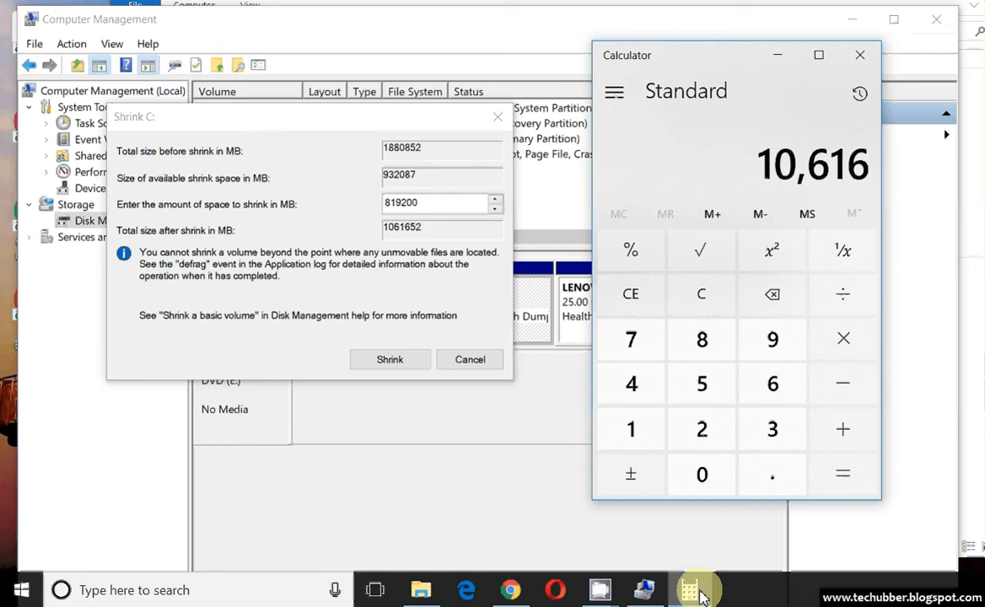
text(2)
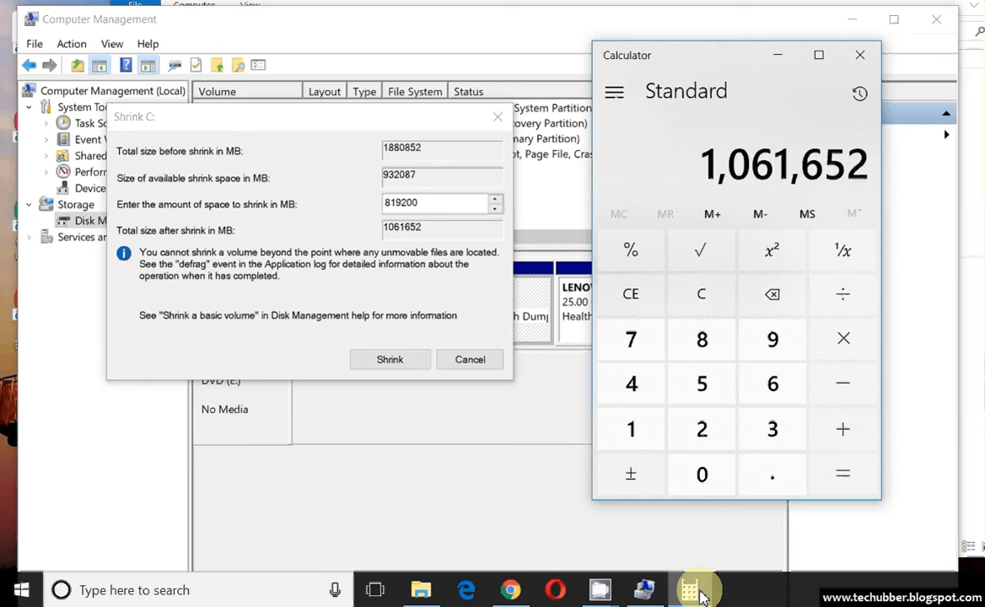
key(slash)
text(1024)
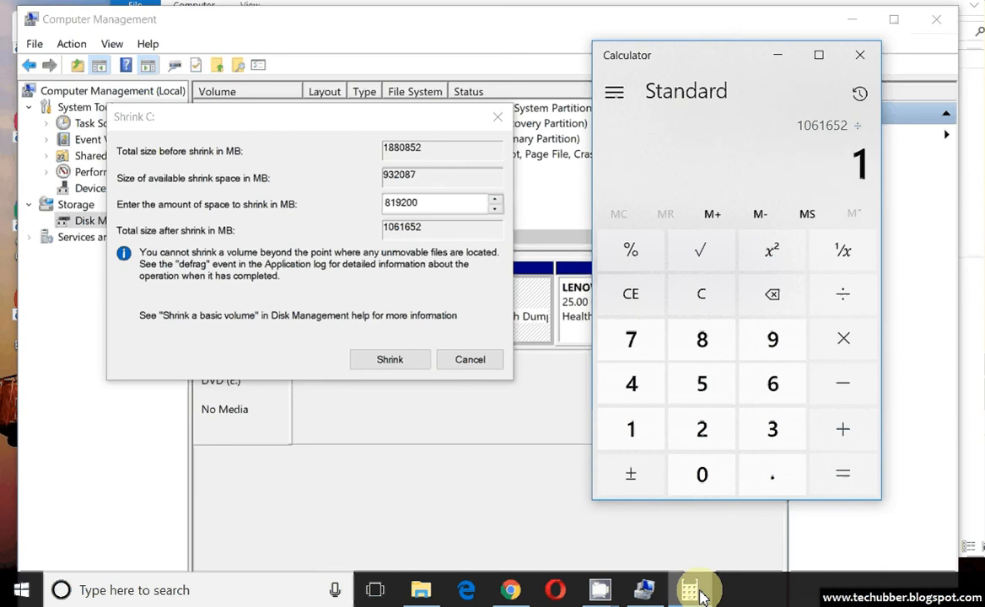
key(Return)
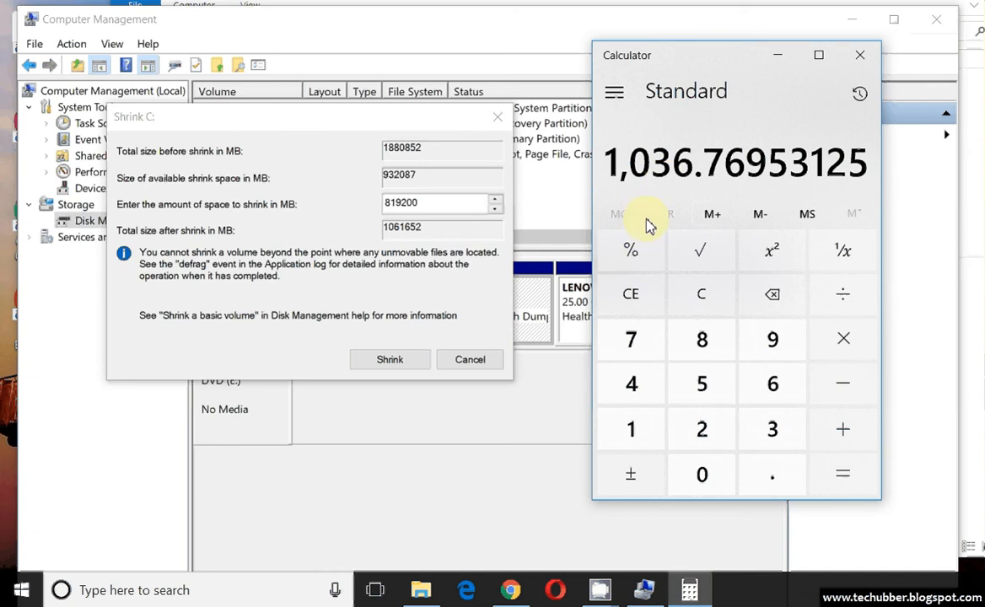
- Minimize Calculator, carry out the shrink of the C: volume and select the new unallocated space on Disk 0
click(779, 60)
click(388, 361)
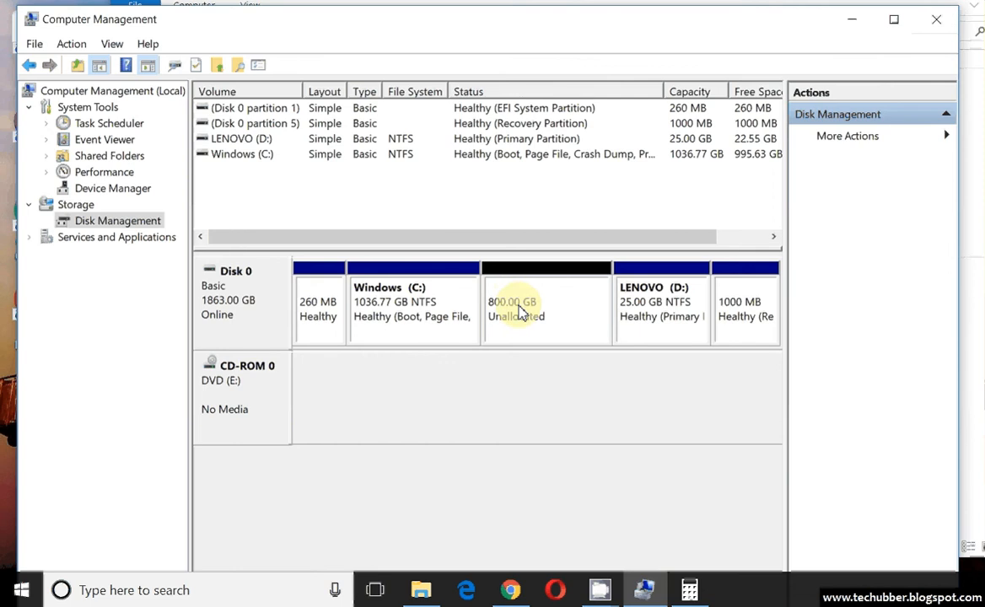
click(522, 312)
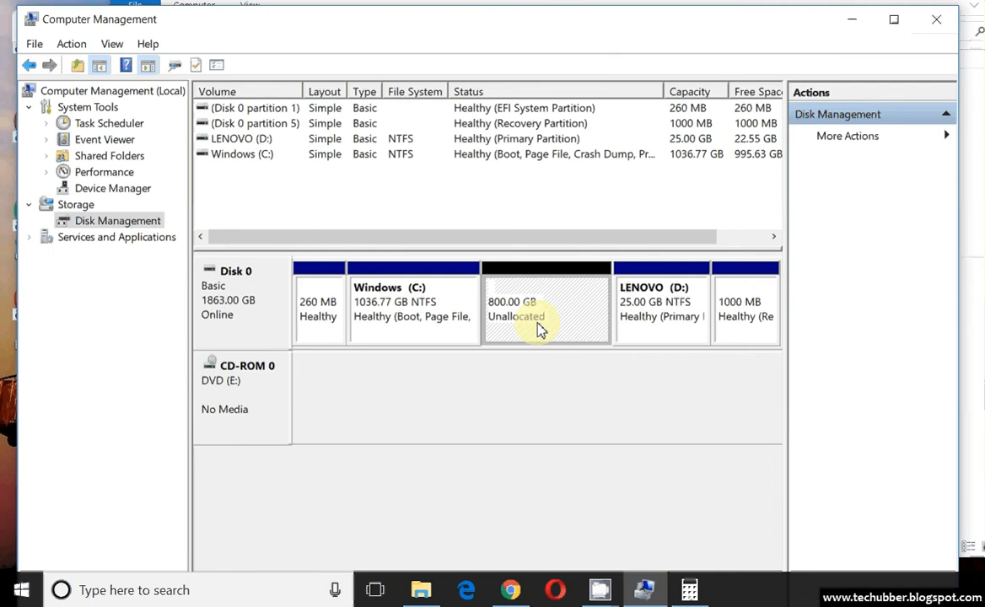
- Switch to File Explorer, refresh This PC to check the size of the Windows (C:) drive and put the window away
click(422, 592)
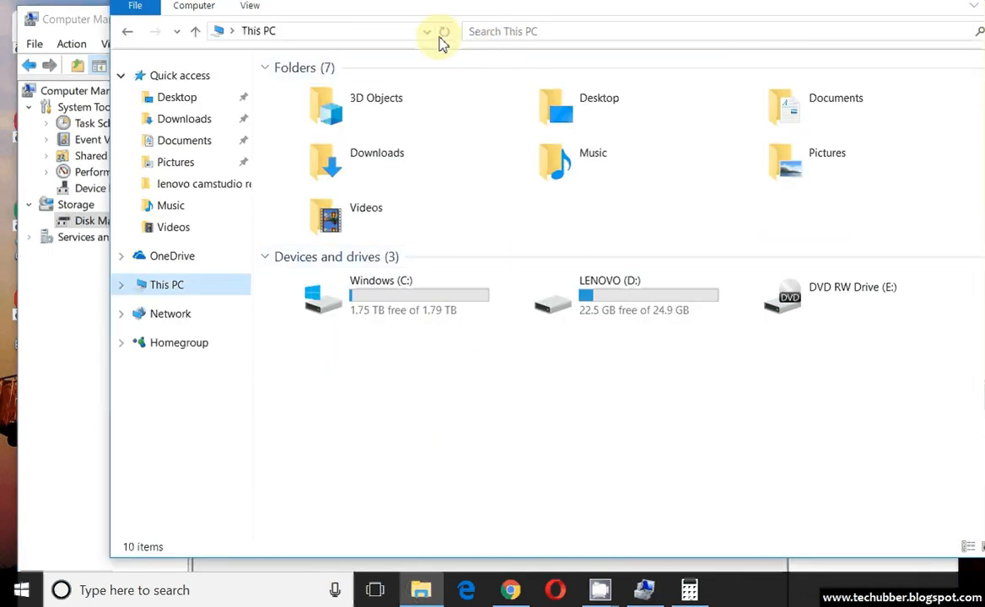
click(445, 34)
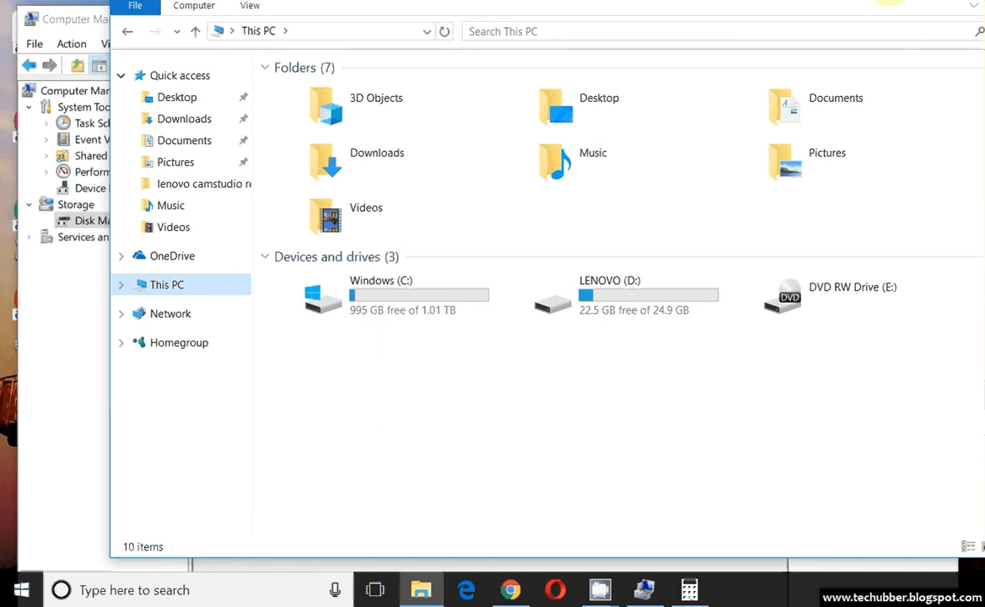
click(890, 1)
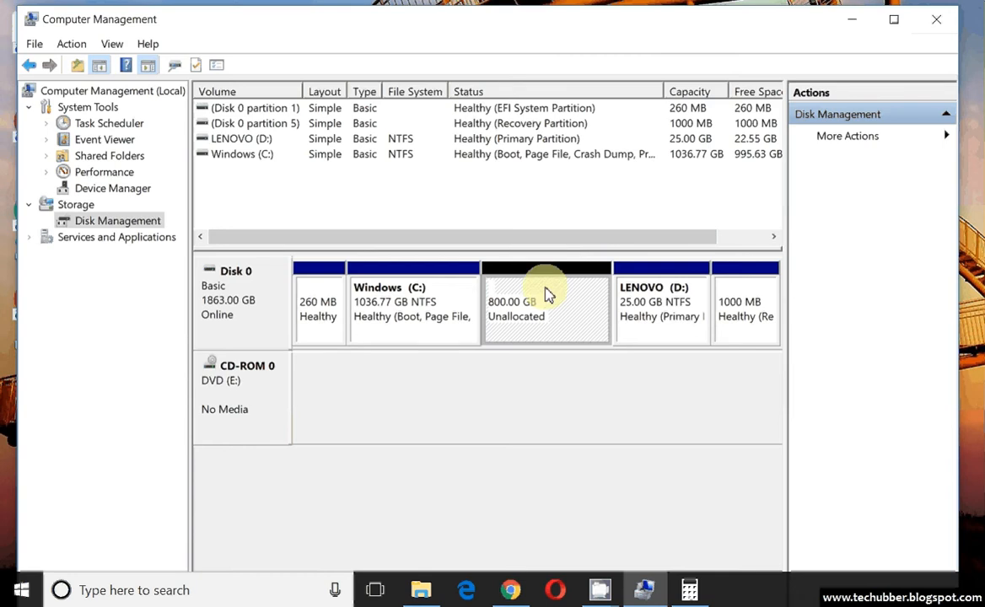
- Start a new simple volume on the 800 GB unallocated space and accept the full size of 819199 MB
drag(542, 24, 514, 21)
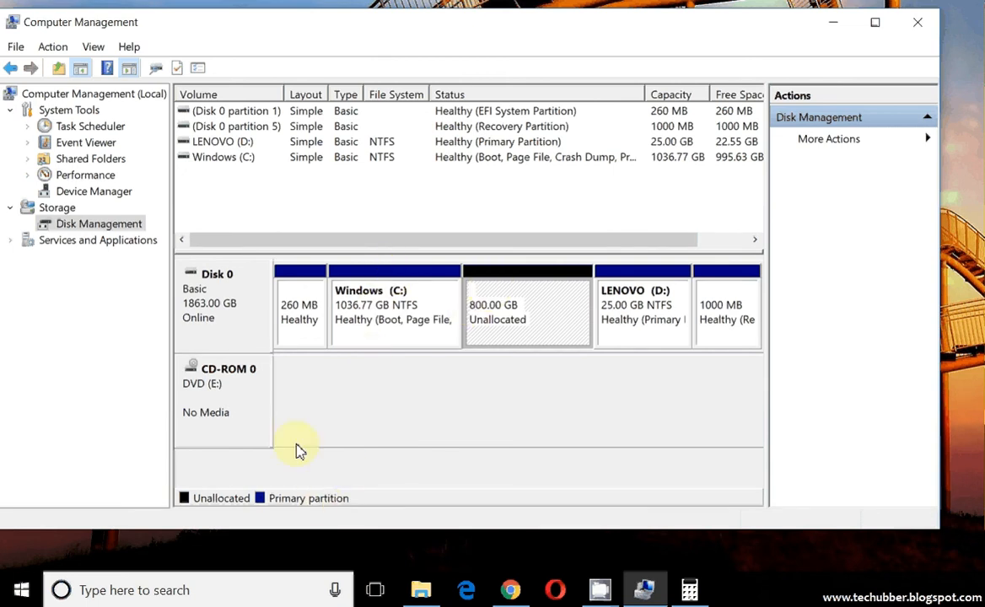
right_click(519, 291)
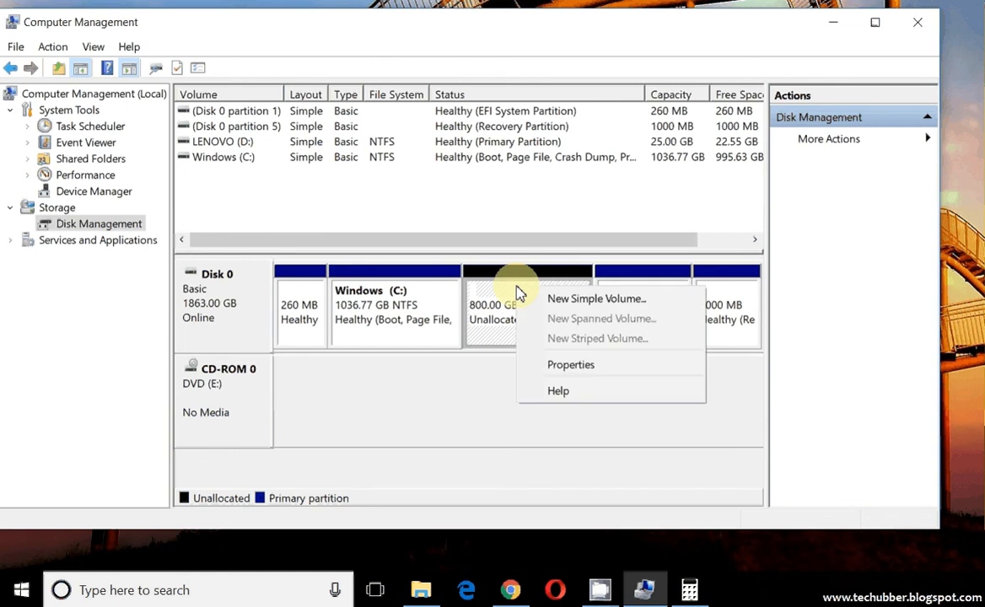
click(556, 301)
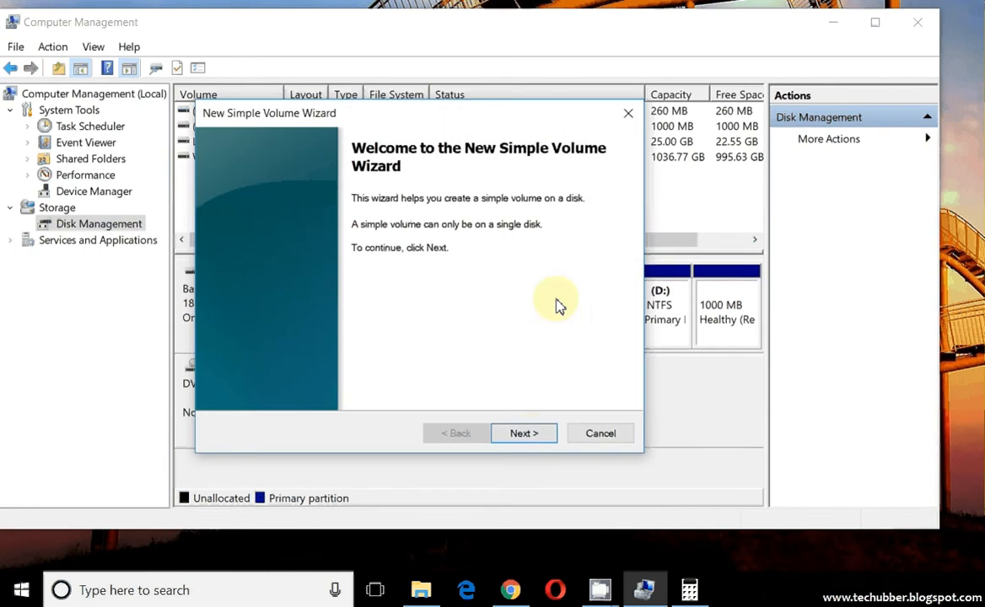
click(528, 438)
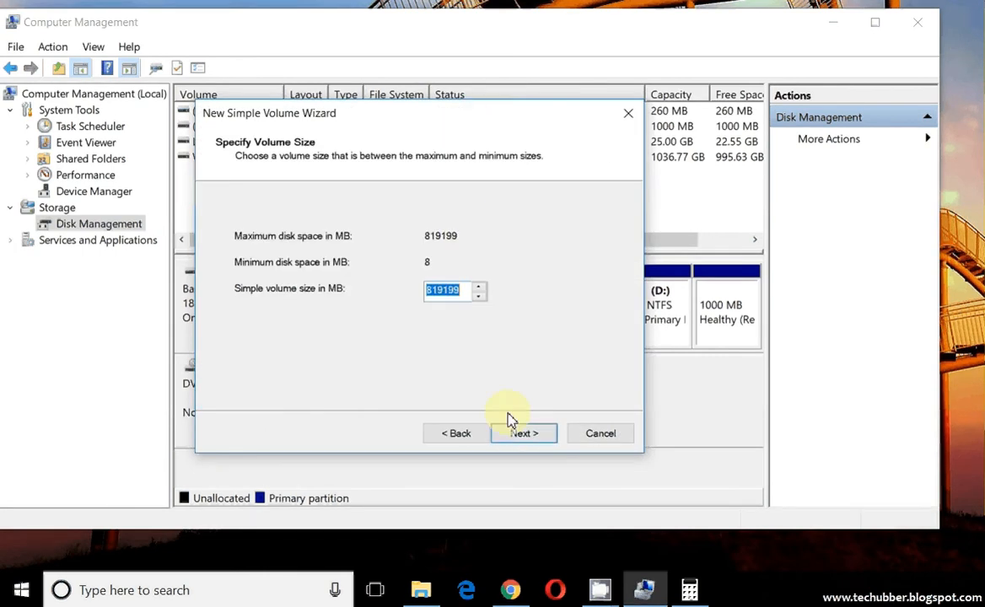
click(522, 438)
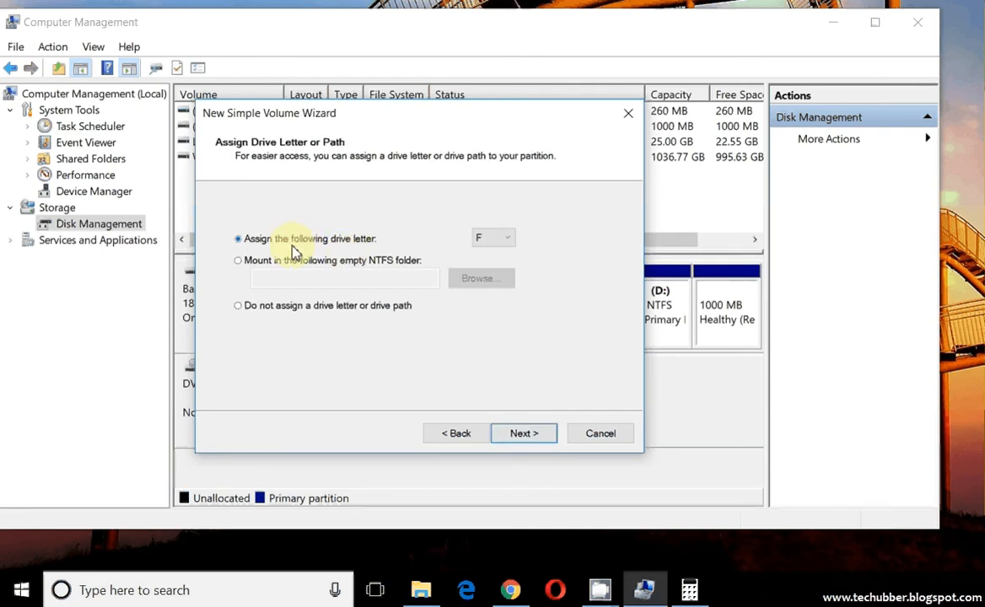
- Move the New Simple Volume Wizard aside to see the partitions and accept drive letter F for the volume
drag(511, 118, 378, 103)
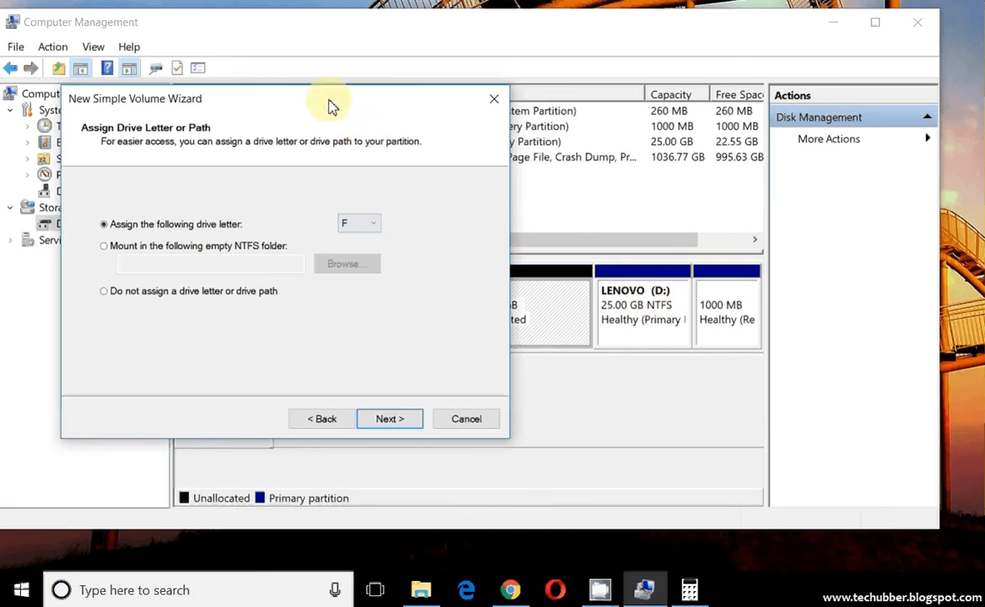
drag(330, 103, 592, 104)
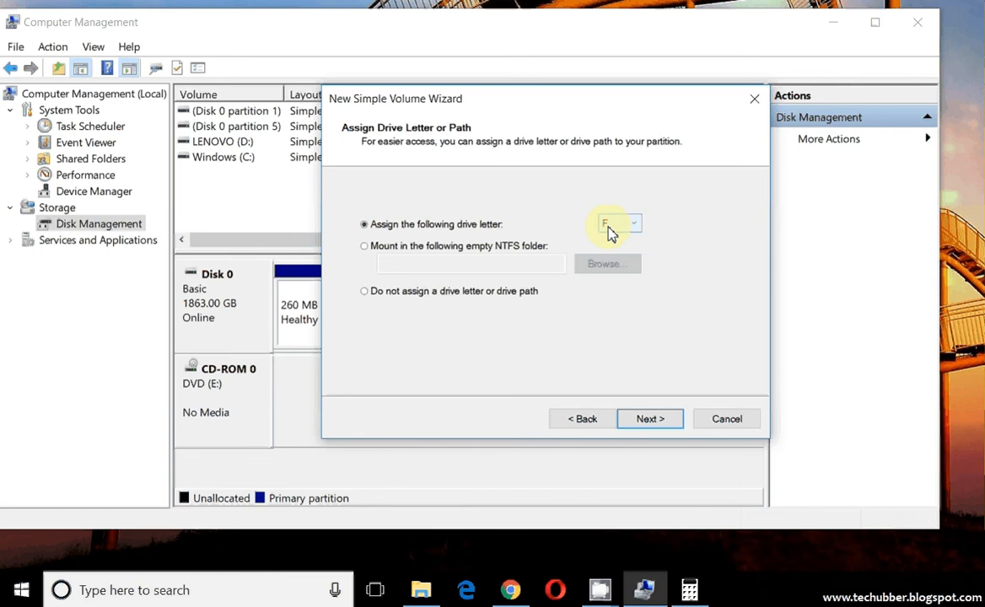
click(652, 421)
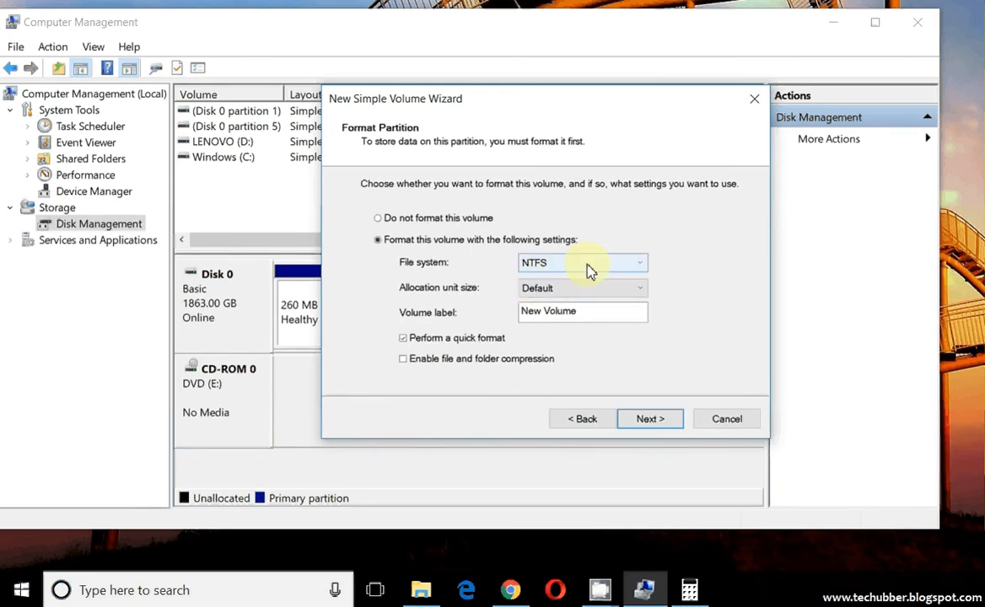
- Keep NTFS as the file system and New Volume as the label, and finish the wizard to create and format the volume
click(587, 265)
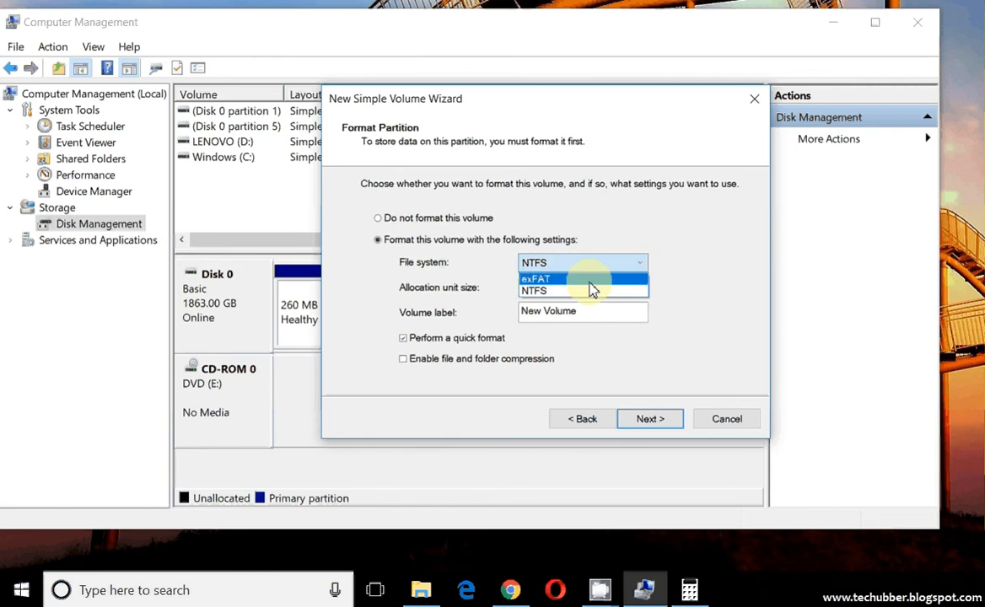
click(590, 293)
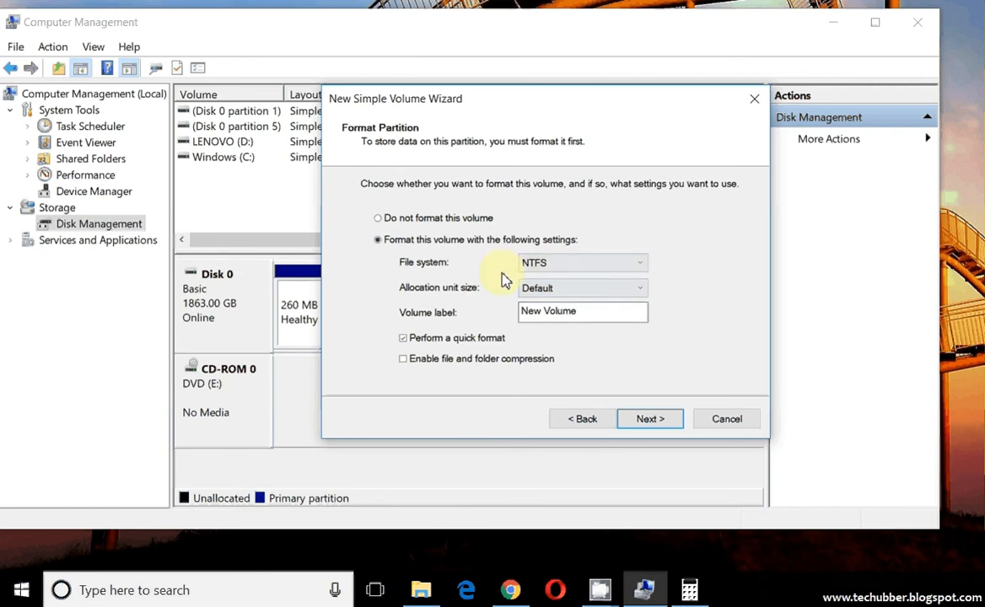
drag(624, 312, 472, 304)
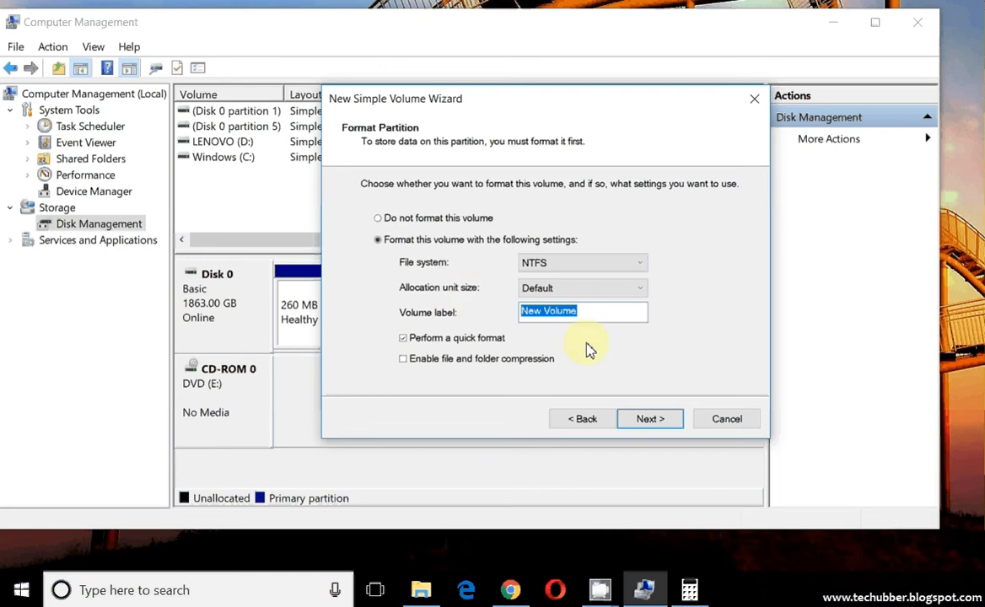
click(589, 315)
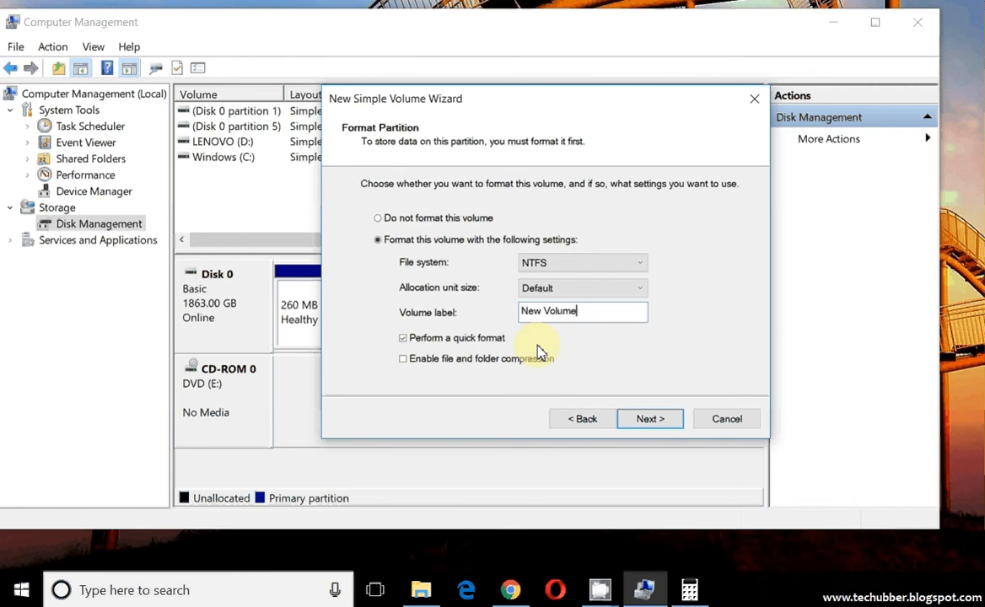
click(651, 422)
click(650, 421)
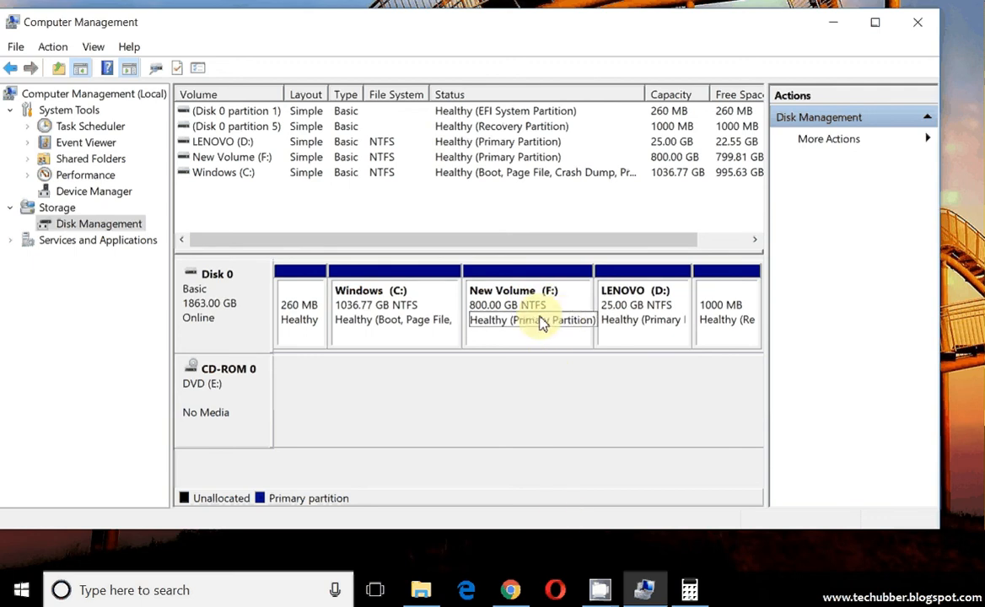
- Switch to File Explorer, open the New Volume (F:) drive and create a new text document in it as a test
click(422, 590)
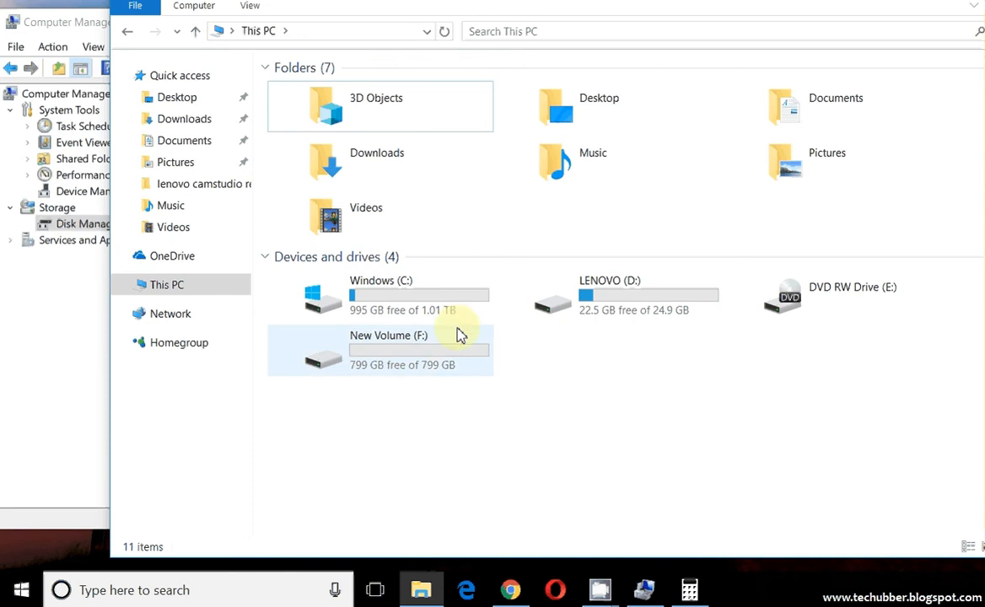
click(411, 360)
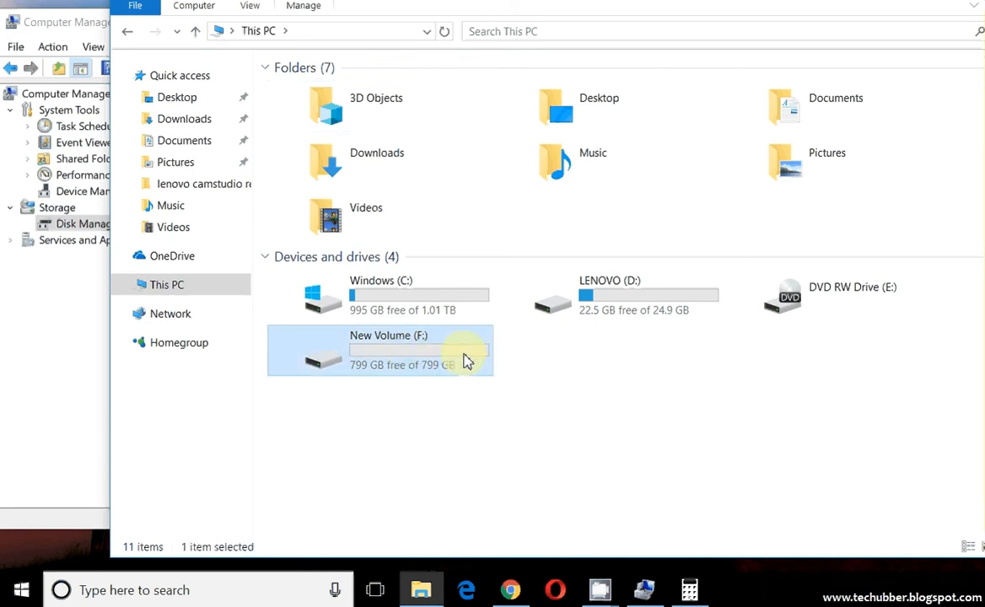
double_click(447, 355)
right_click(366, 177)
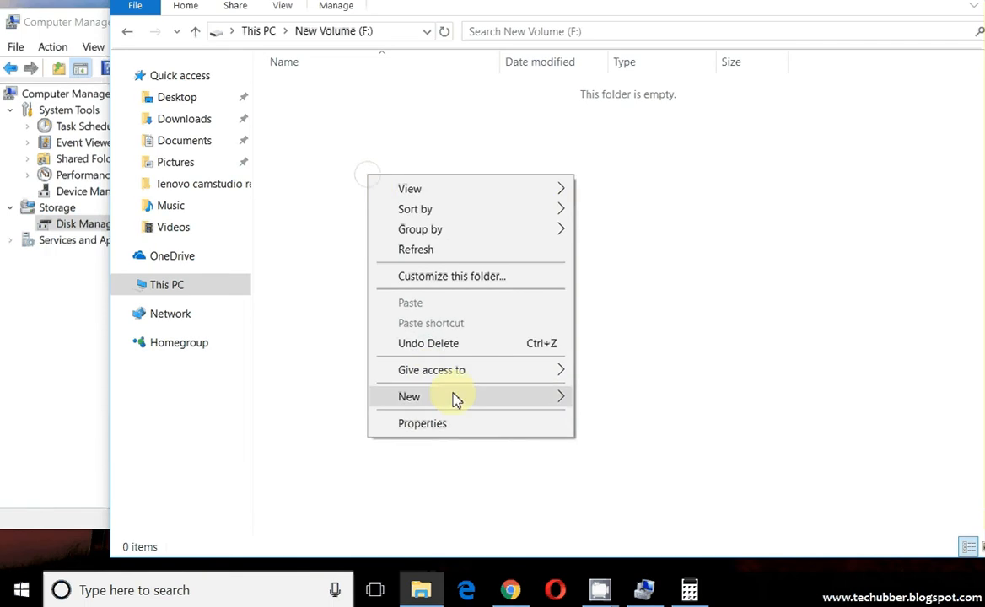
mouse_move(518, 398)
click(618, 360)
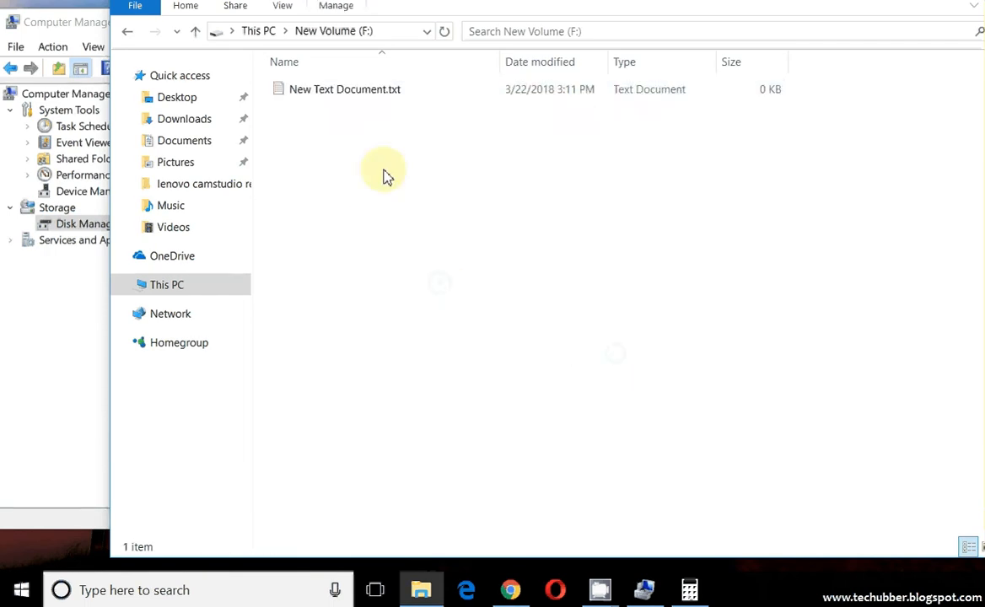
- Delete the test text document from New Volume (F:) and minimize File Explorer to return to Disk Management
right_click(343, 96)
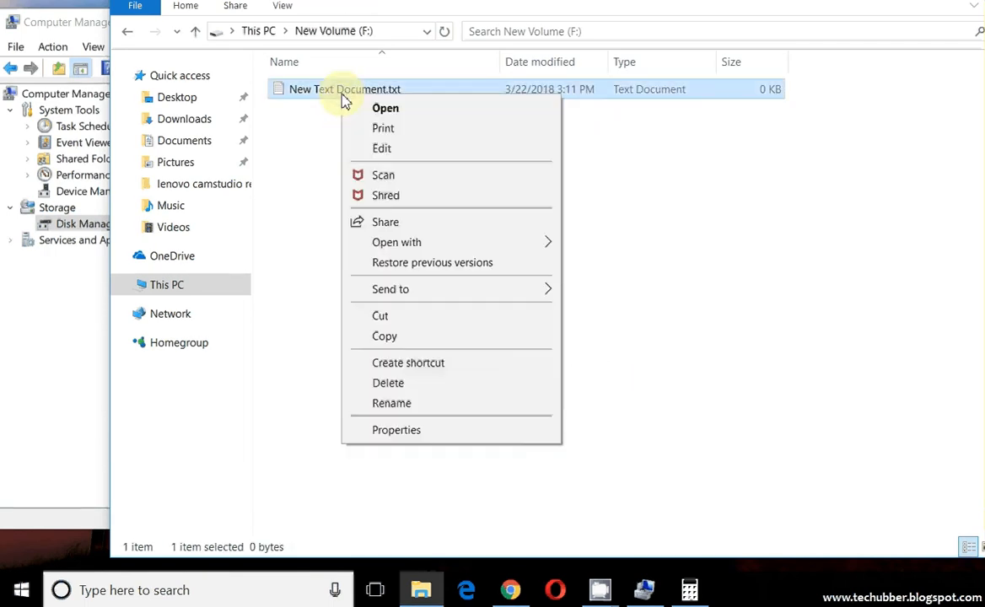
click(390, 384)
click(772, 280)
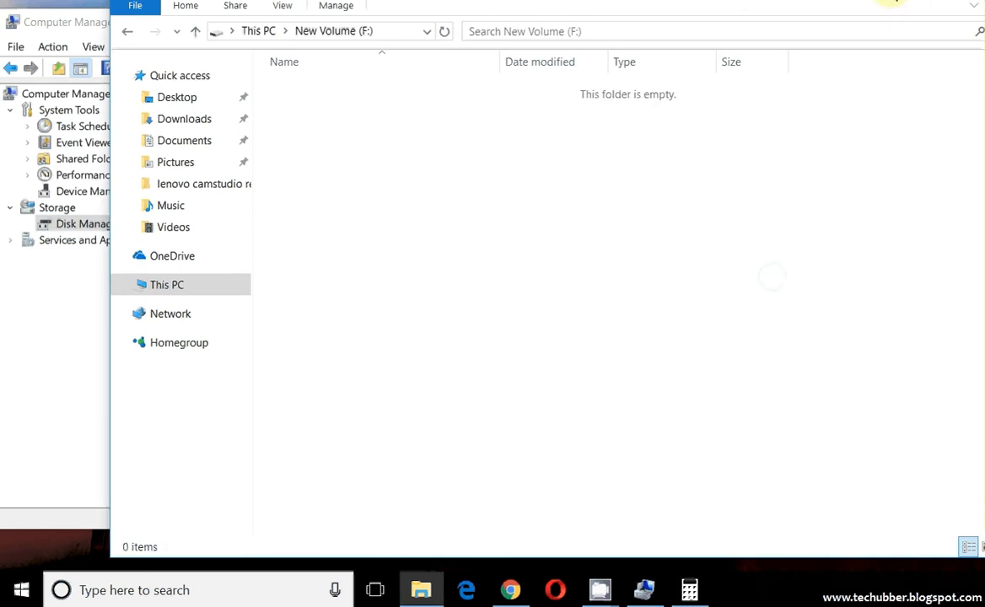
click(894, 1)
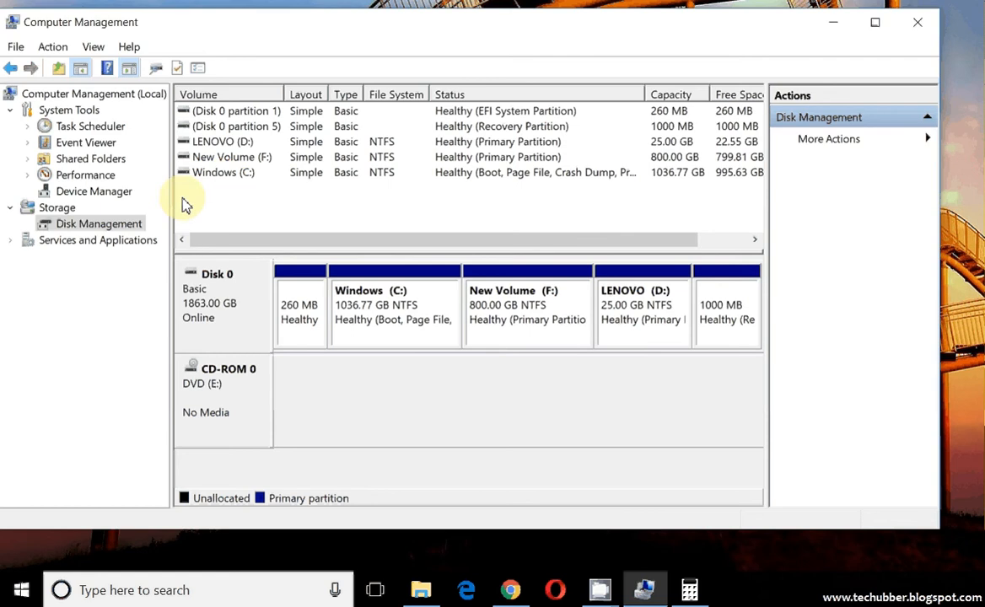
- Narrow the console tree to widen the disk view, and delete the New Volume (F:) partition, confirming the data erasure
drag(172, 215, 97, 231)
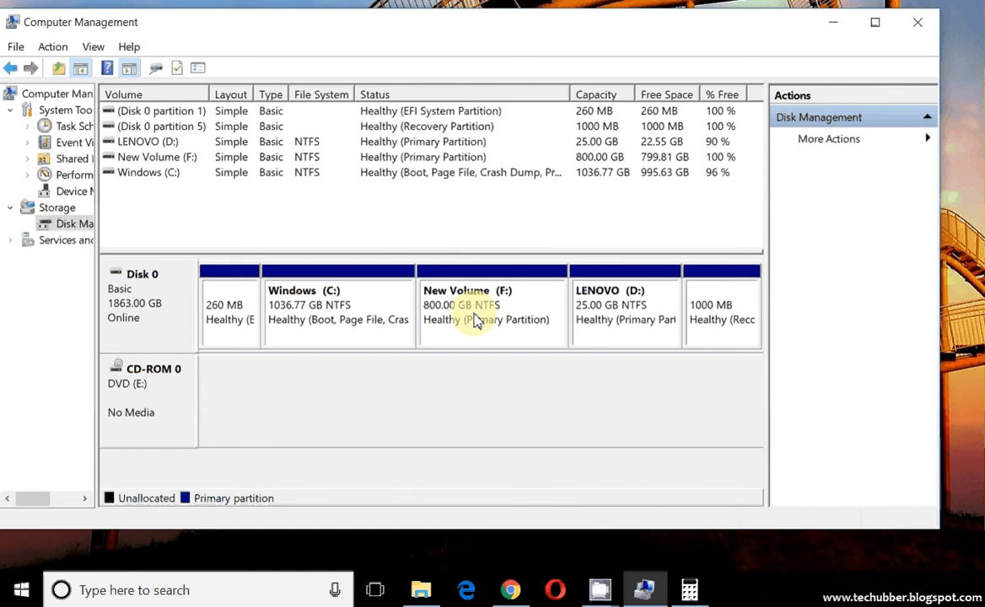
click(476, 321)
right_click(476, 321)
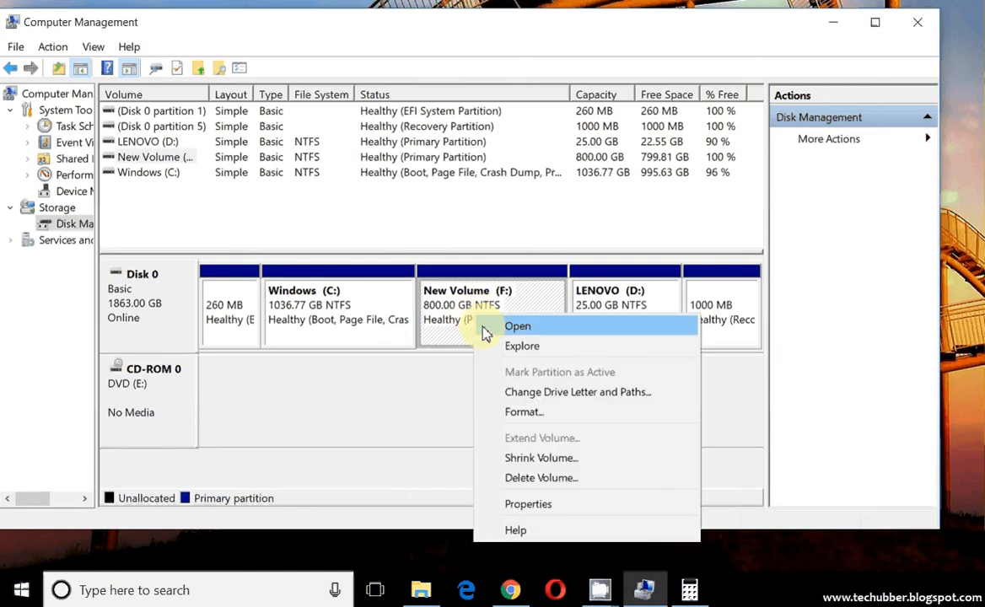
click(557, 483)
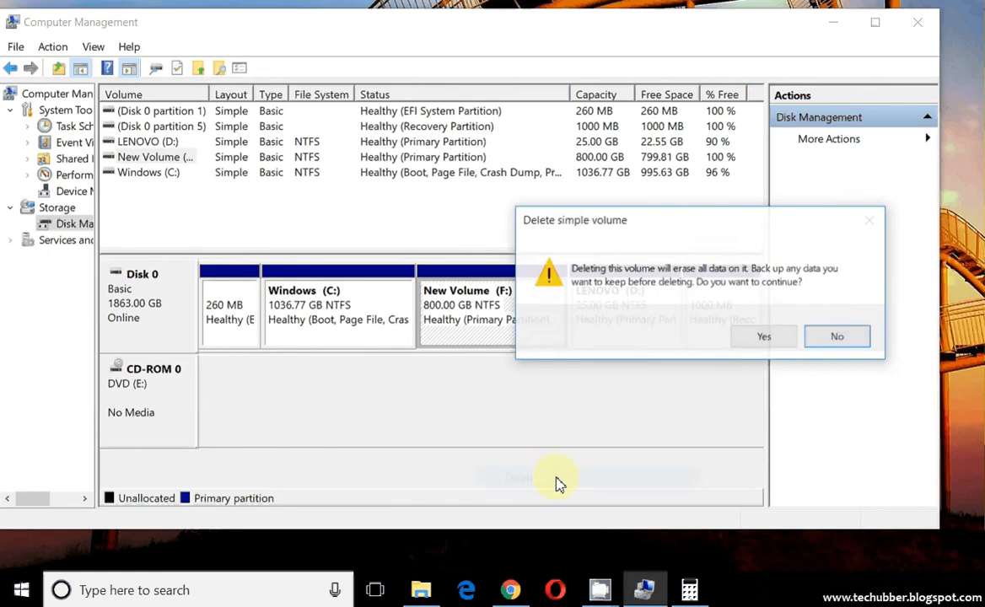
click(763, 339)
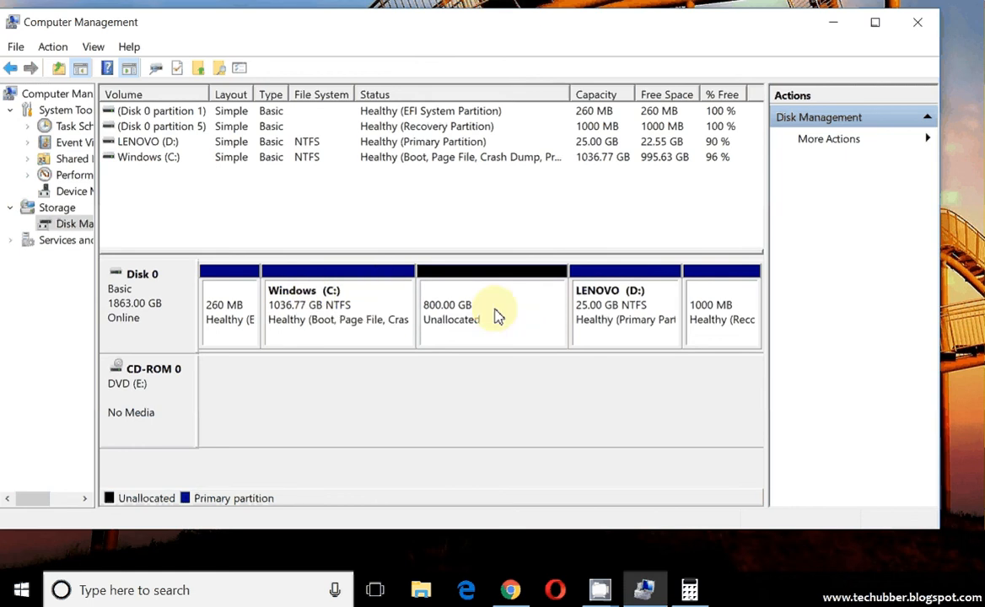
- Extend the Windows (C:) volume with all 819199 MB of unallocated space on Disk 0, removing and re-adding the disk in the wizard's selection
click(363, 310)
right_click(362, 309)
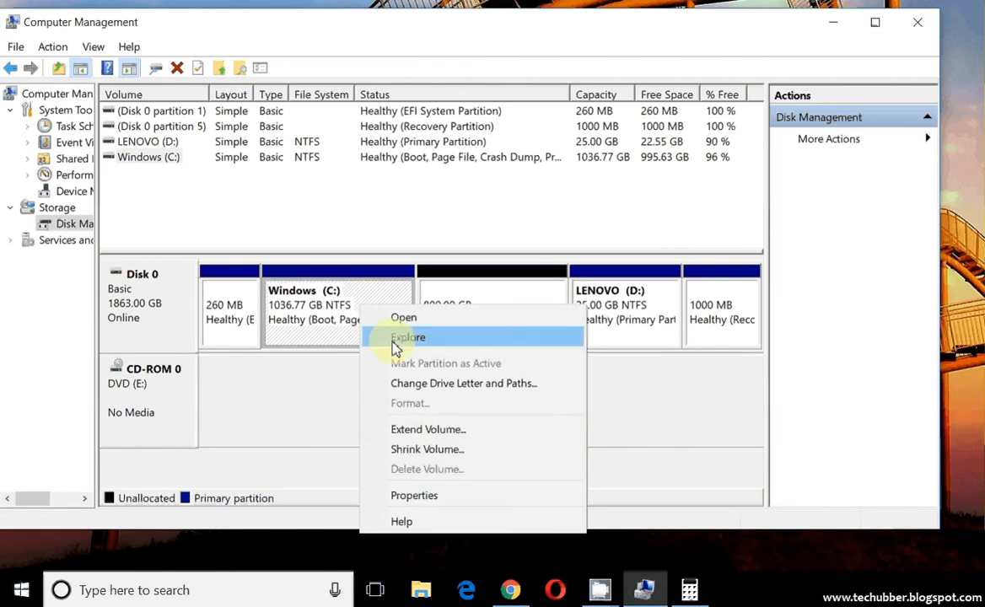
click(443, 434)
click(447, 448)
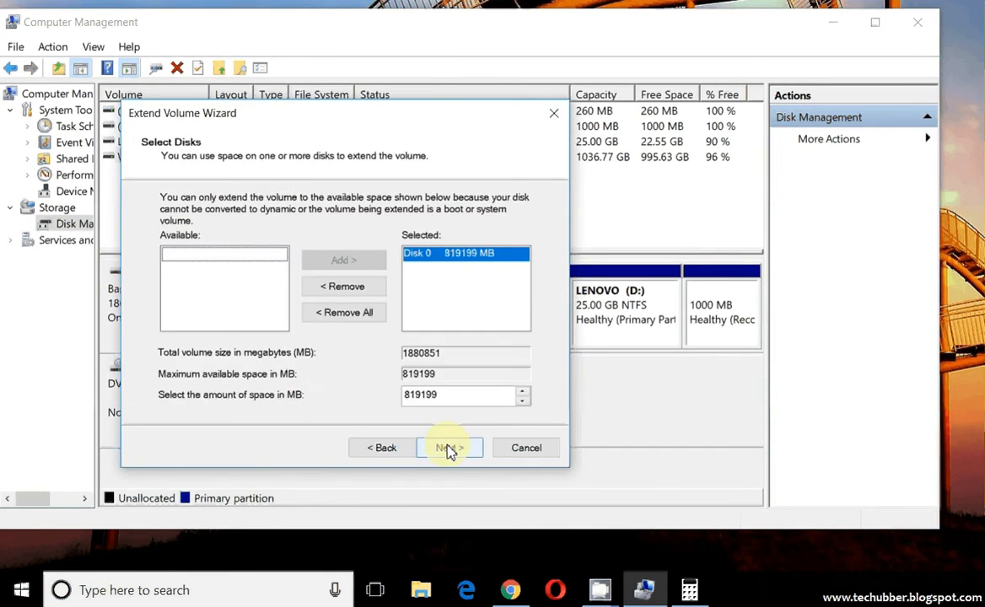
drag(408, 118, 519, 145)
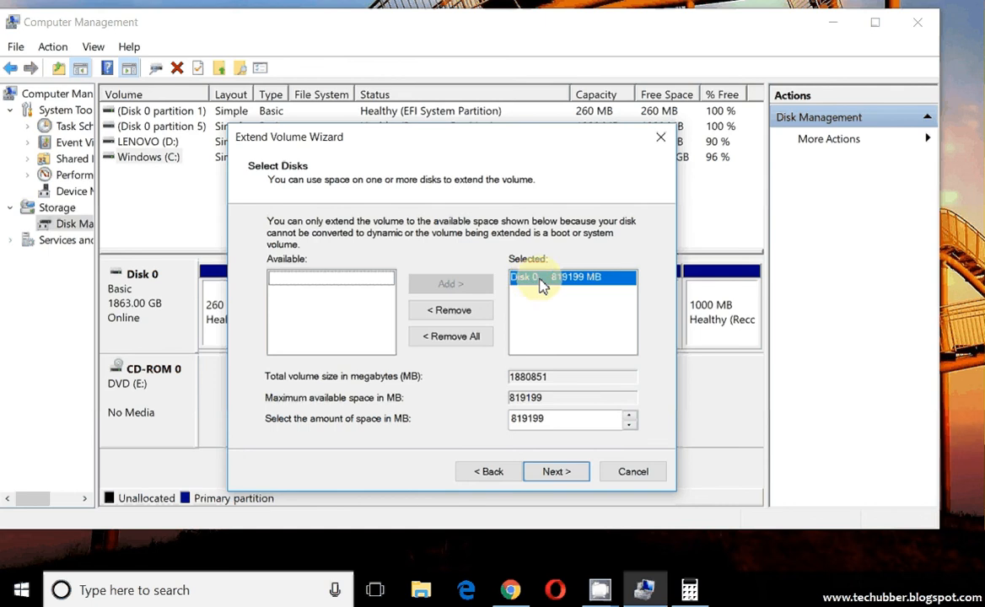
click(460, 342)
click(341, 279)
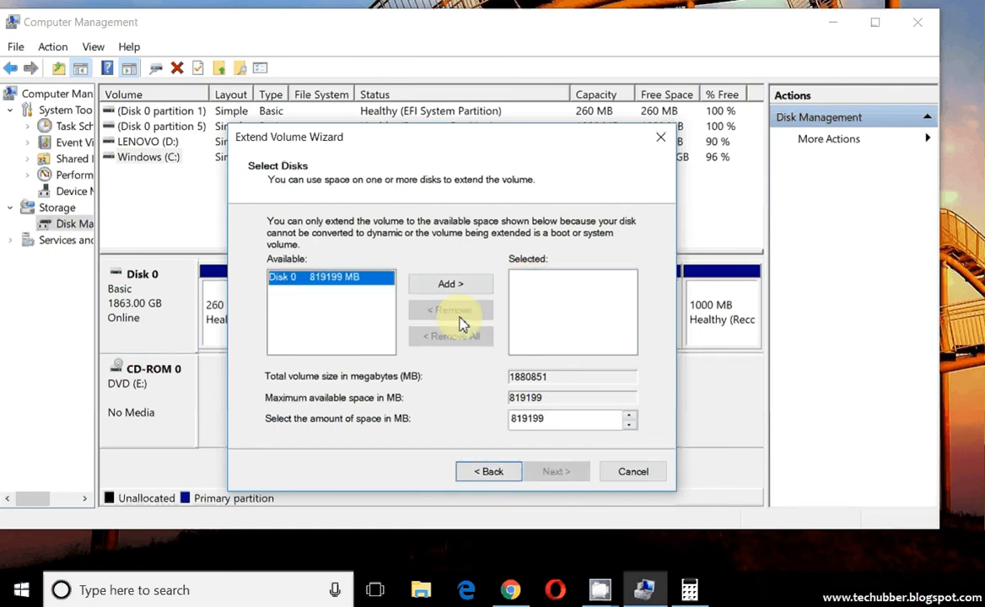
click(466, 285)
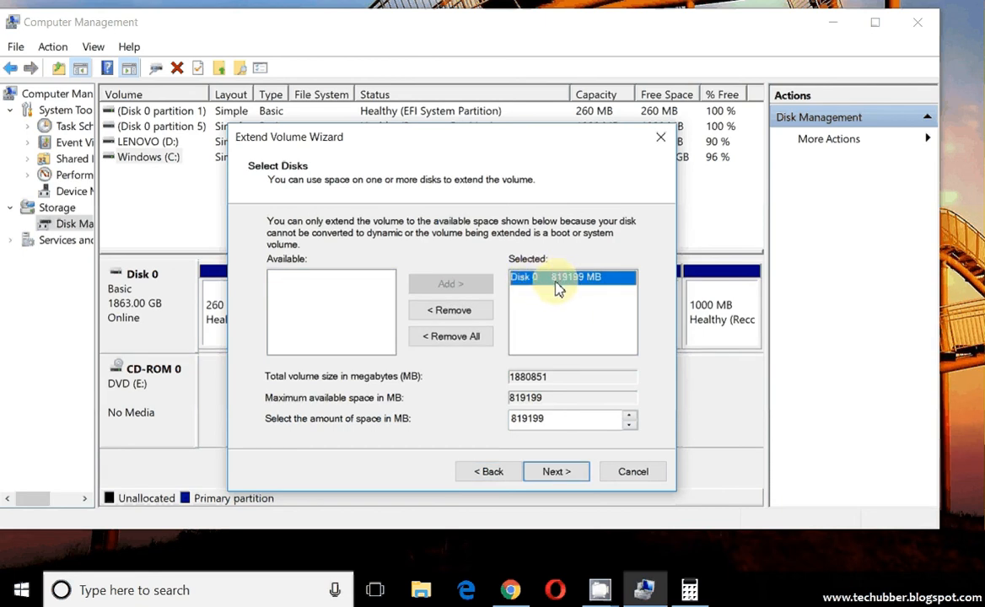
click(575, 472)
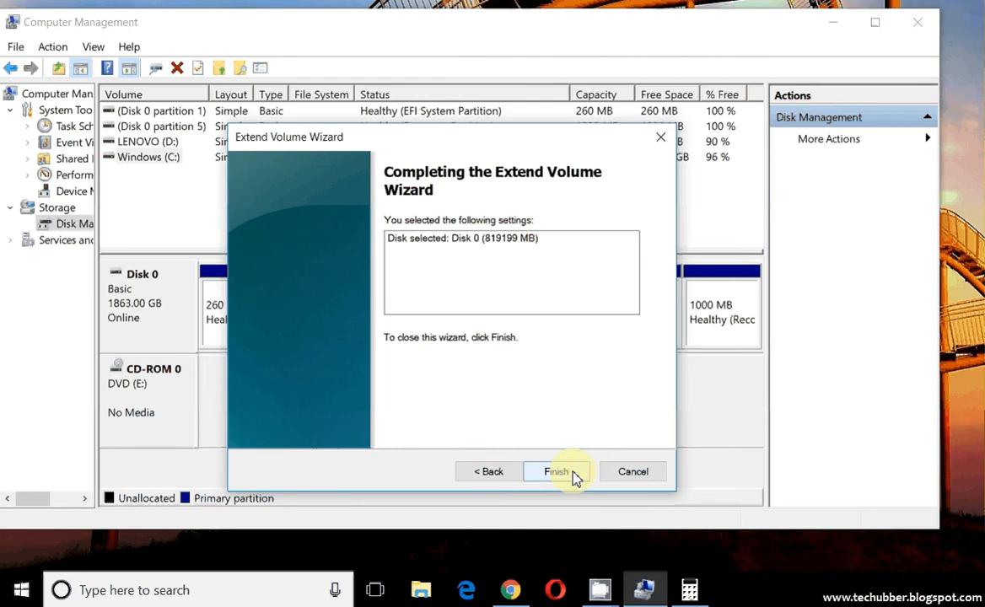
click(557, 472)
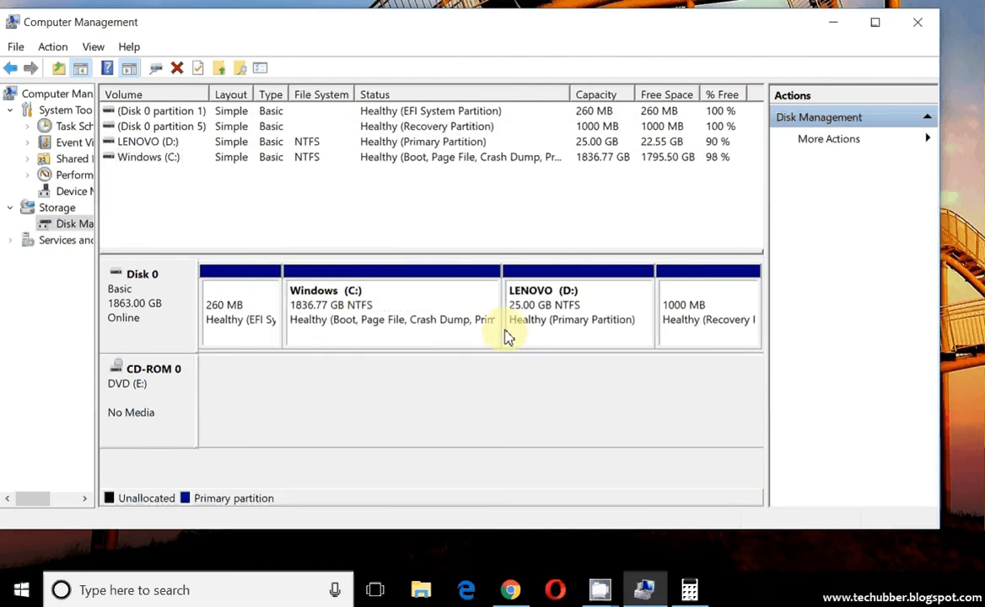
- Start shrinking the Windows (C:) volume, switch to Calculator to multiply 800 by 1024, and copy the result
right_click(407, 308)
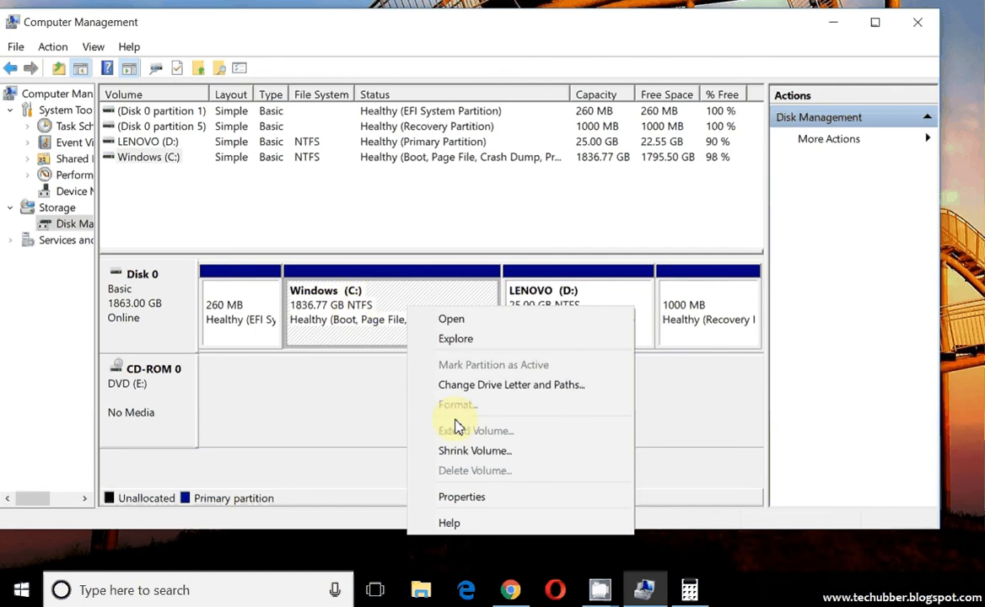
click(481, 452)
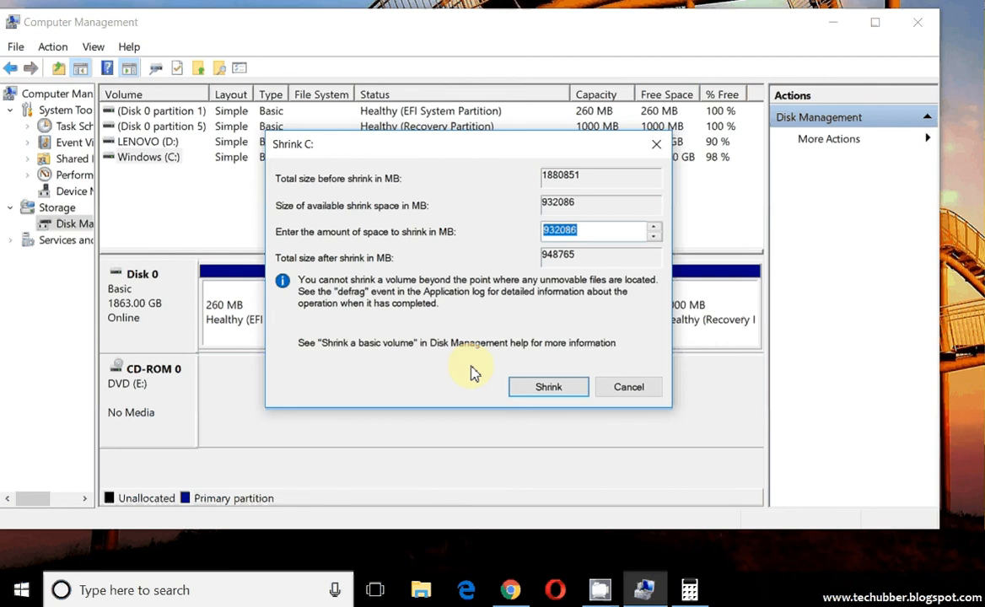
click(689, 590)
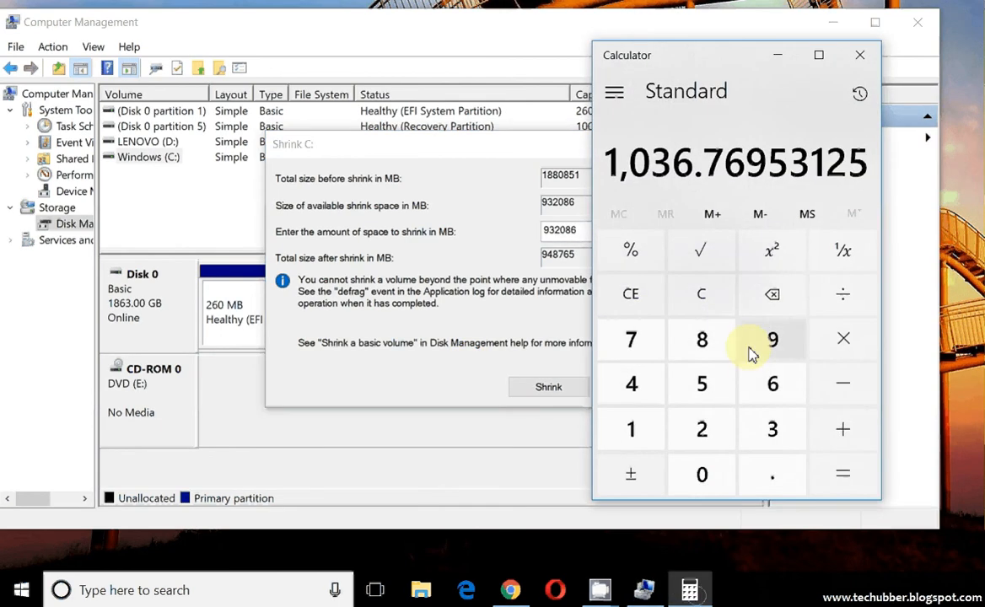
text(800)
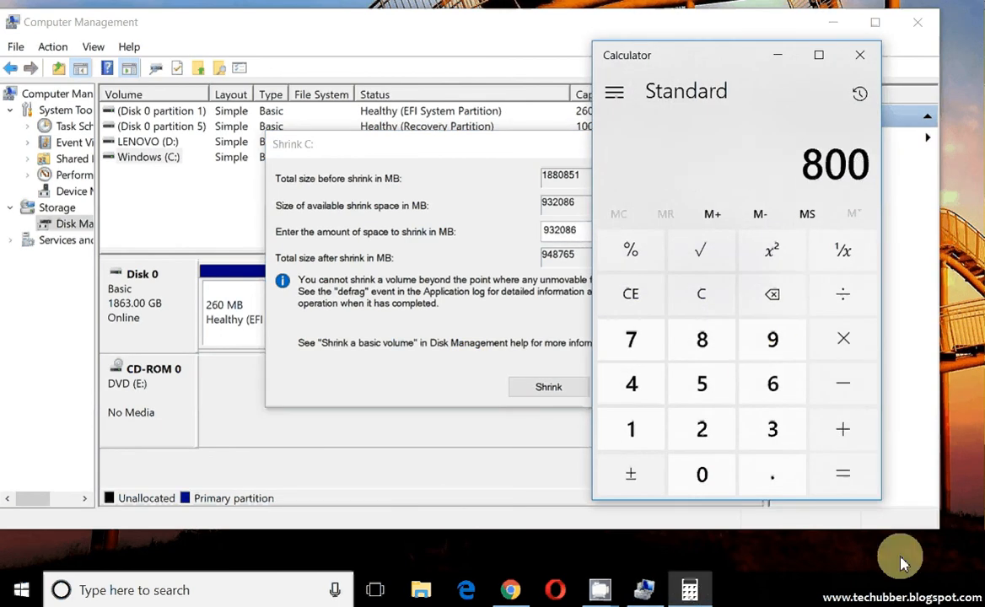
click(842, 341)
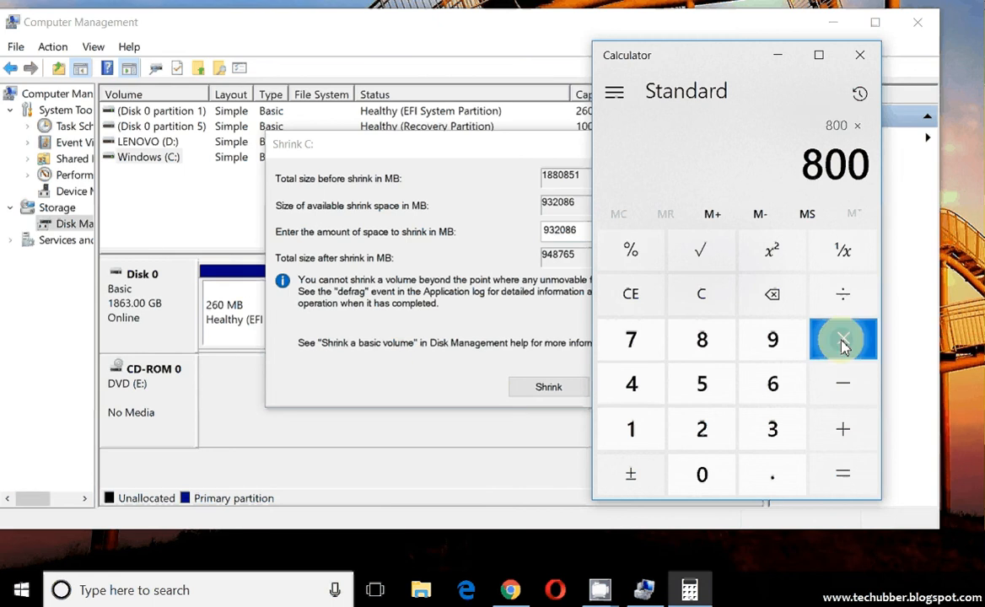
text(102)
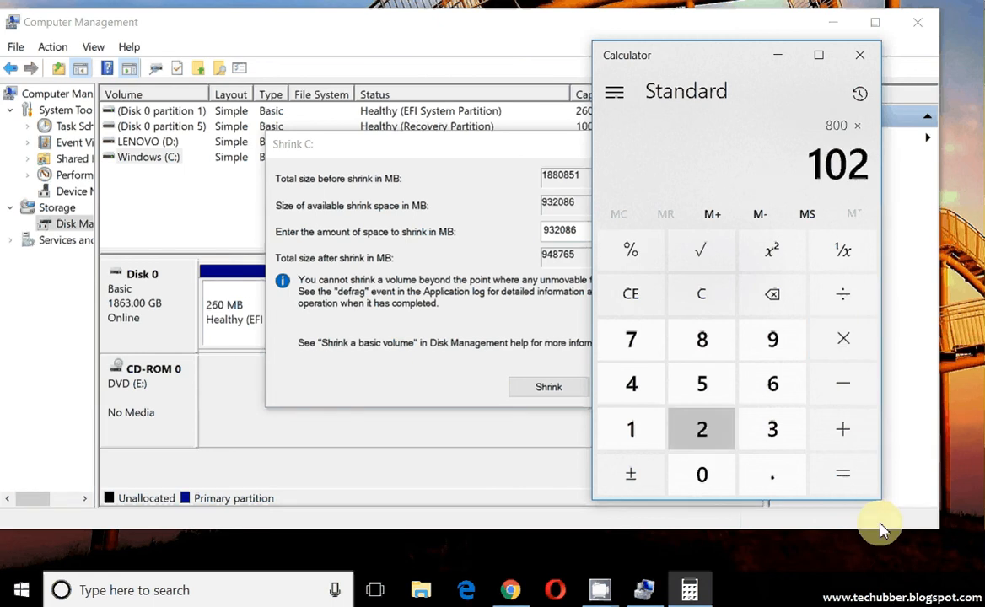
text(4)
click(854, 490)
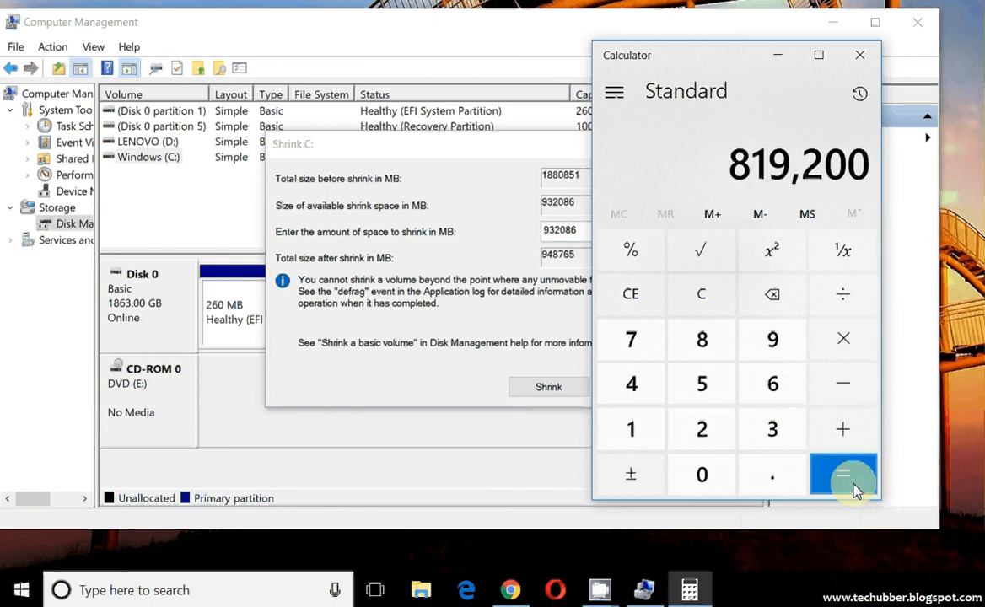
right_click(774, 173)
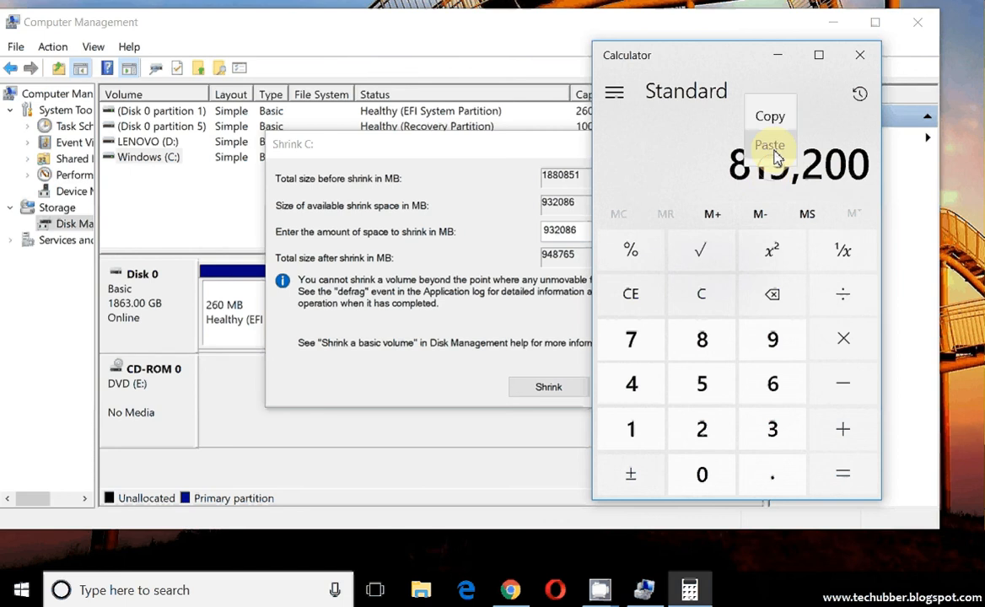
click(774, 114)
- Set the amount of space to shrink to 819200 MB by pasting the copied result, and shrink the C: volume
click(576, 234)
double_click(565, 234)
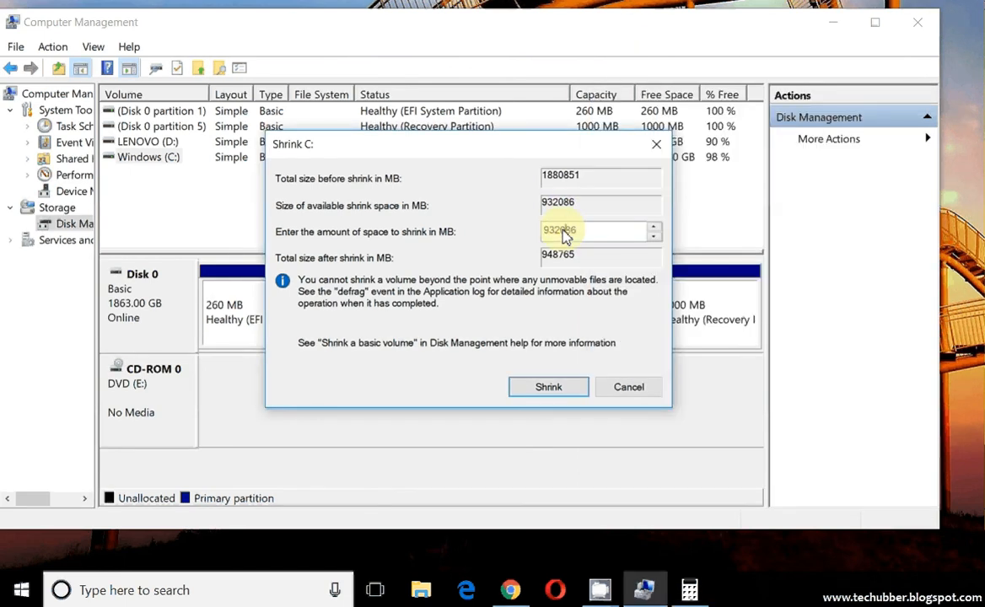
key(ctrl+v)
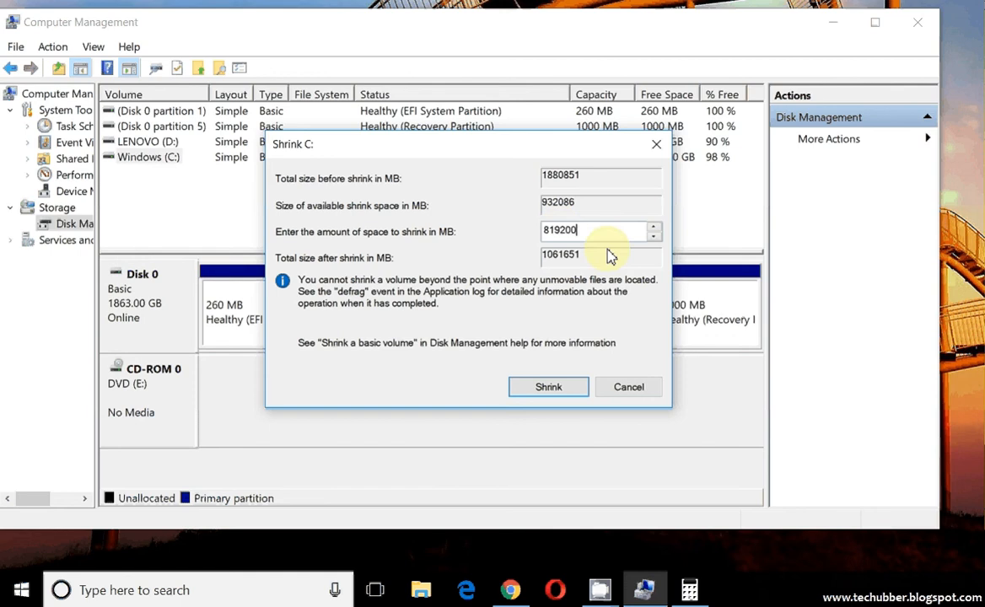
click(568, 393)
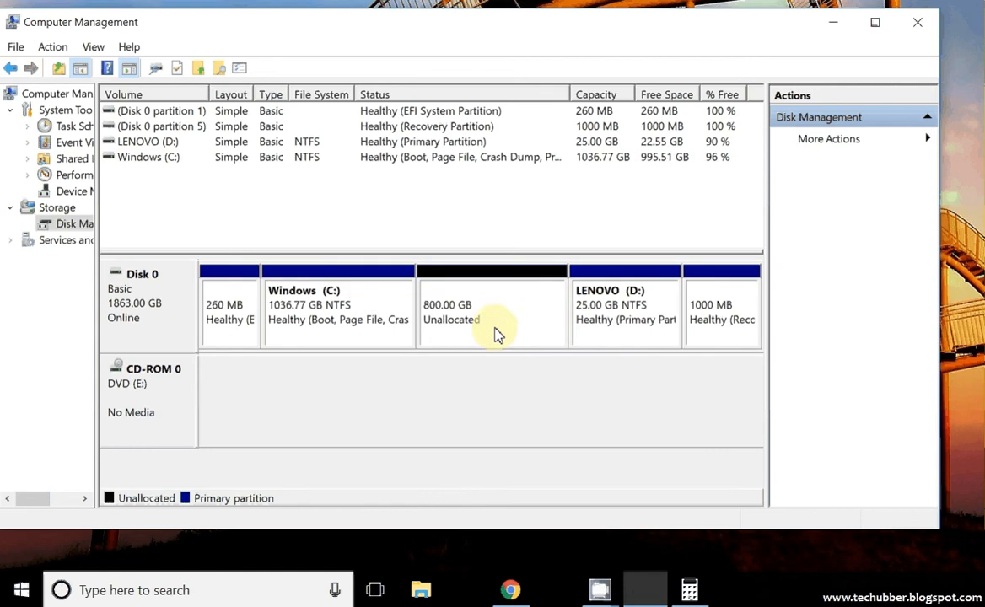
- Set up a simple volume in the unallocated space with size 819200 MB, drive letter F, NTFS, quick format and the label New Volume
right_click(495, 315)
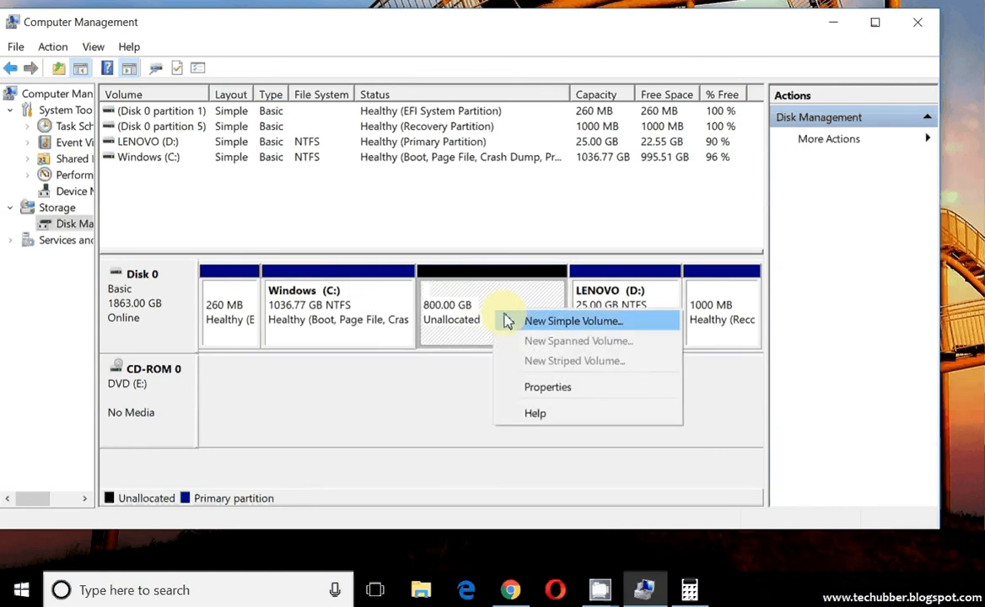
click(521, 325)
click(460, 434)
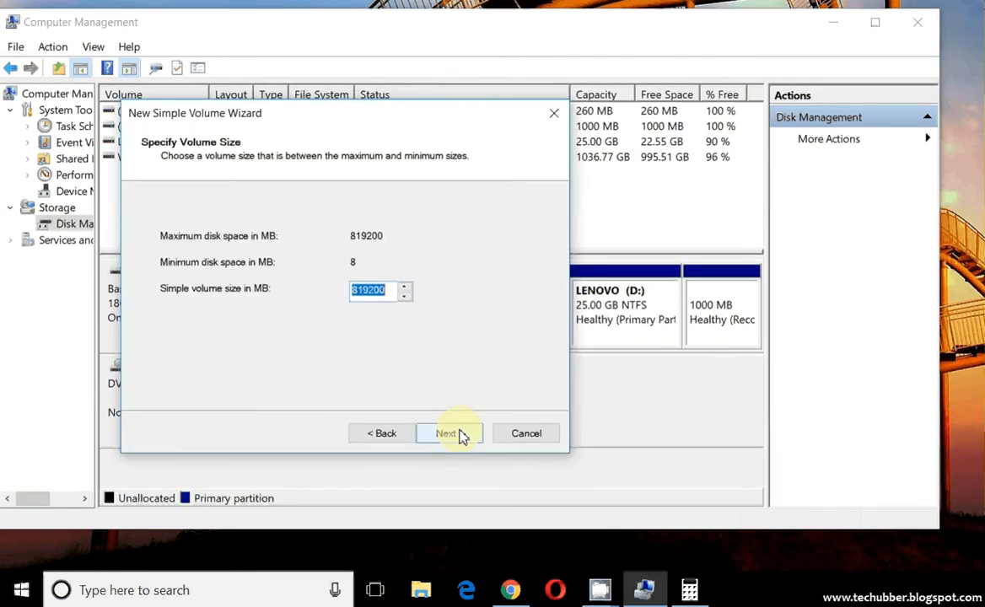
click(458, 434)
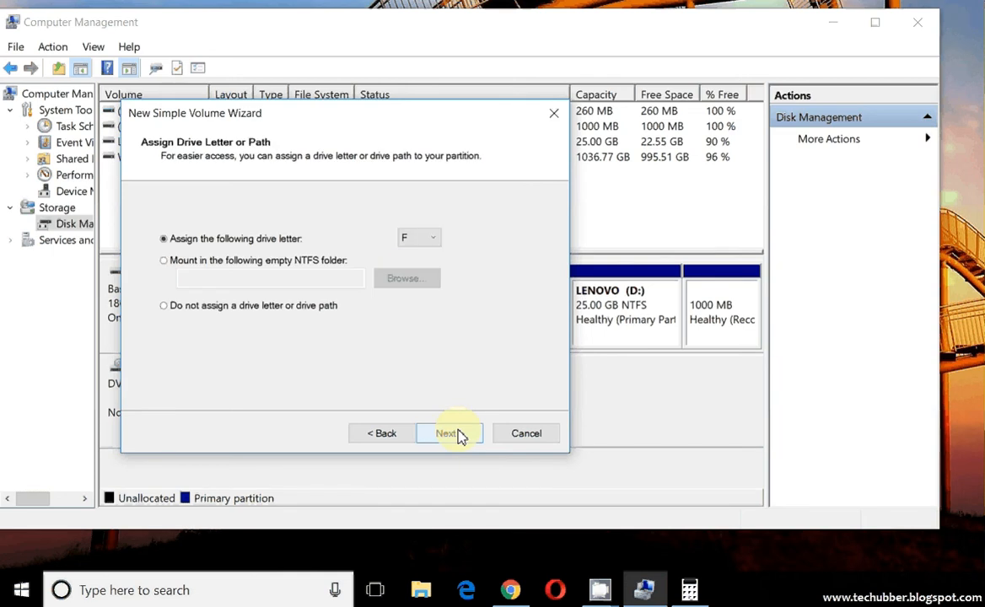
click(460, 435)
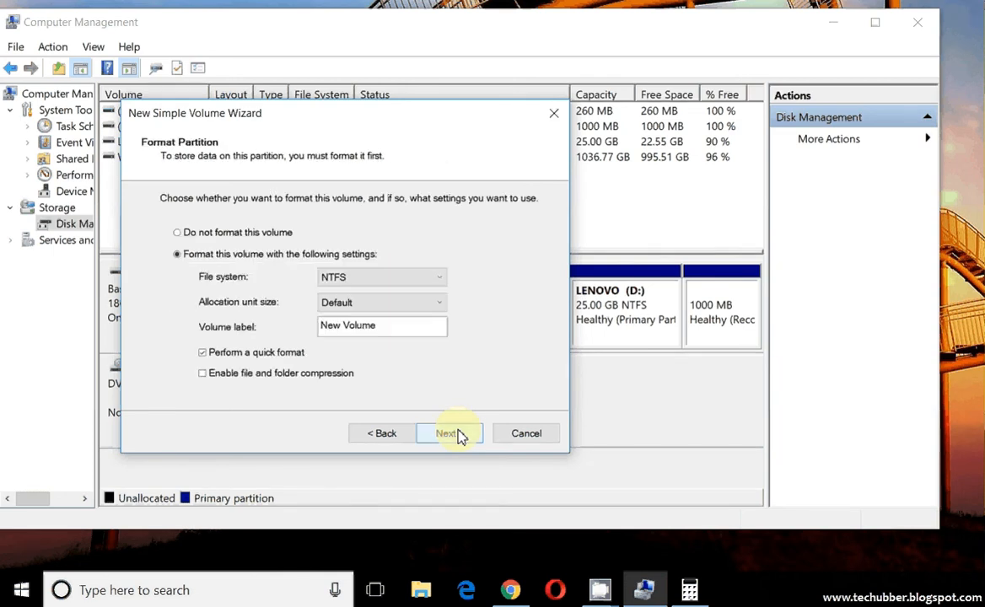
click(459, 435)
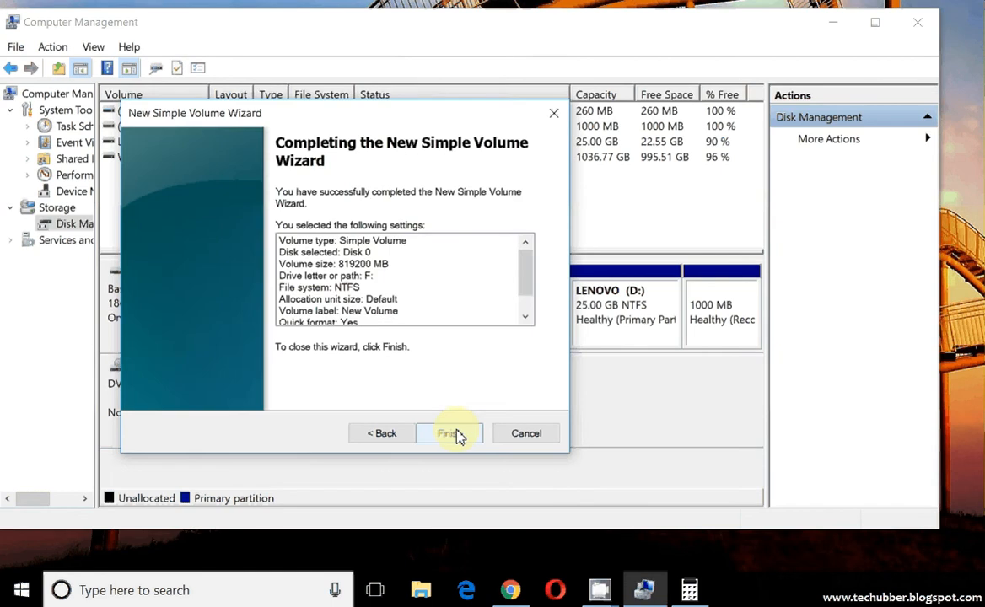